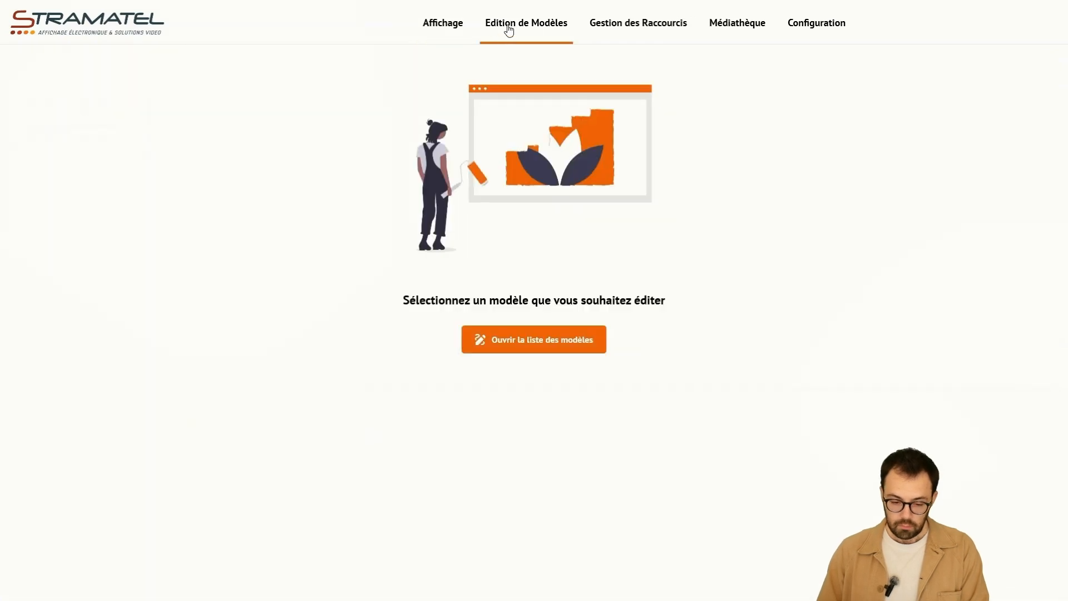
- Open the model list and look through the available sports, keeping Basketball selected
left_click(553, 346)
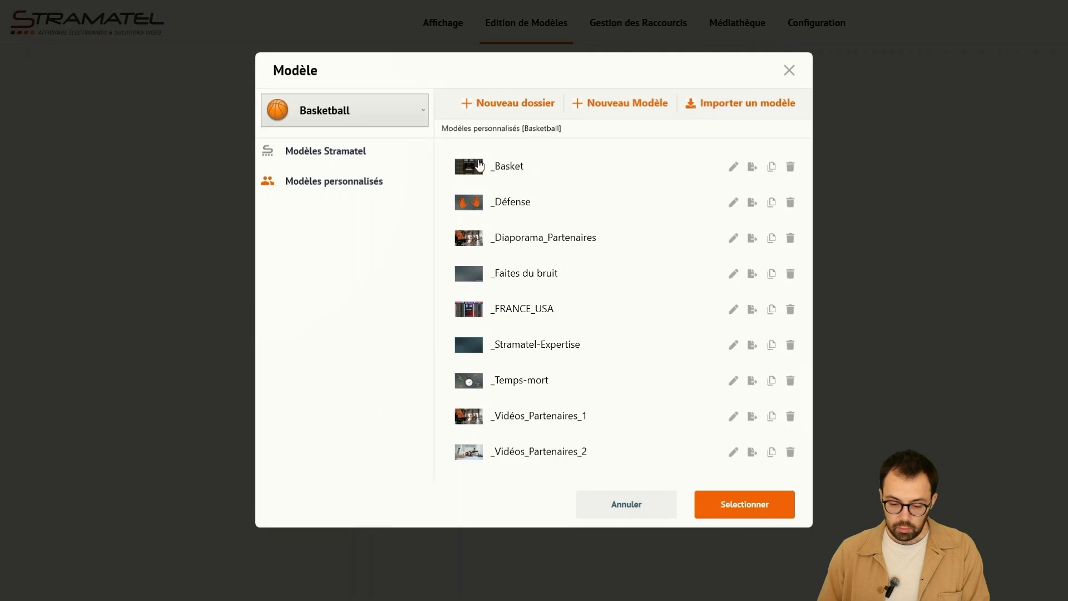
left_click(408, 114)
scroll(394, 179, "down", 8)
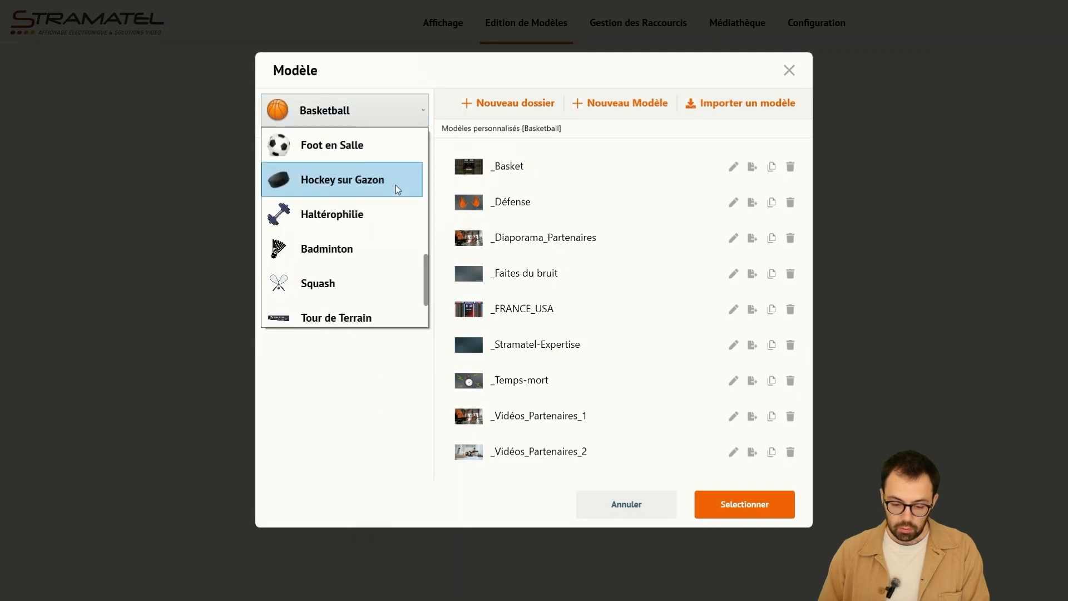
scroll(389, 227, "up", 8)
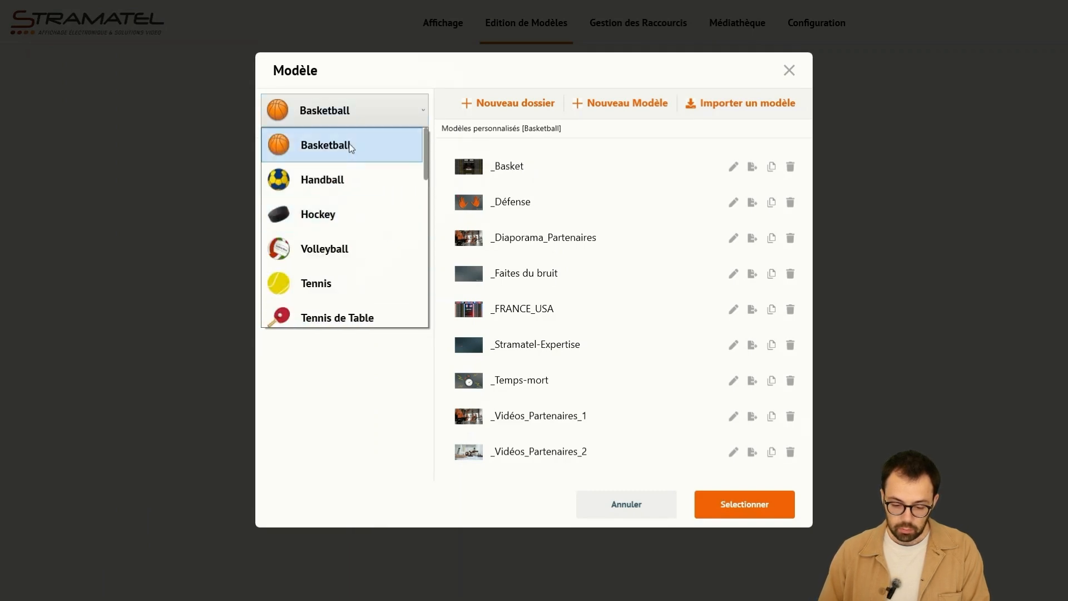
left_click(364, 146)
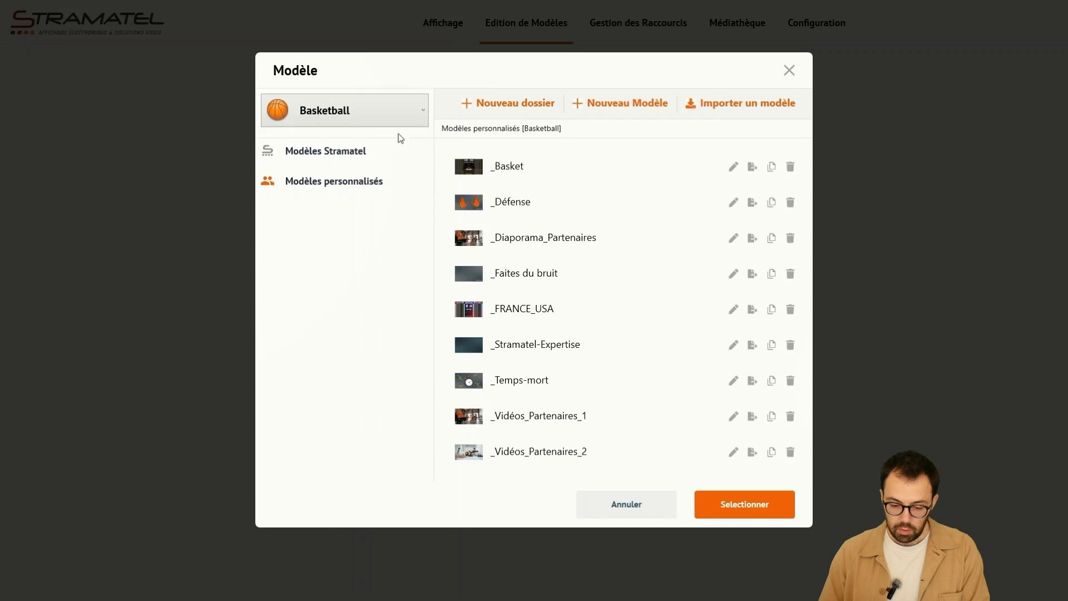
- View the custom models for Handball and switch the list back to Basketball
left_click(397, 118)
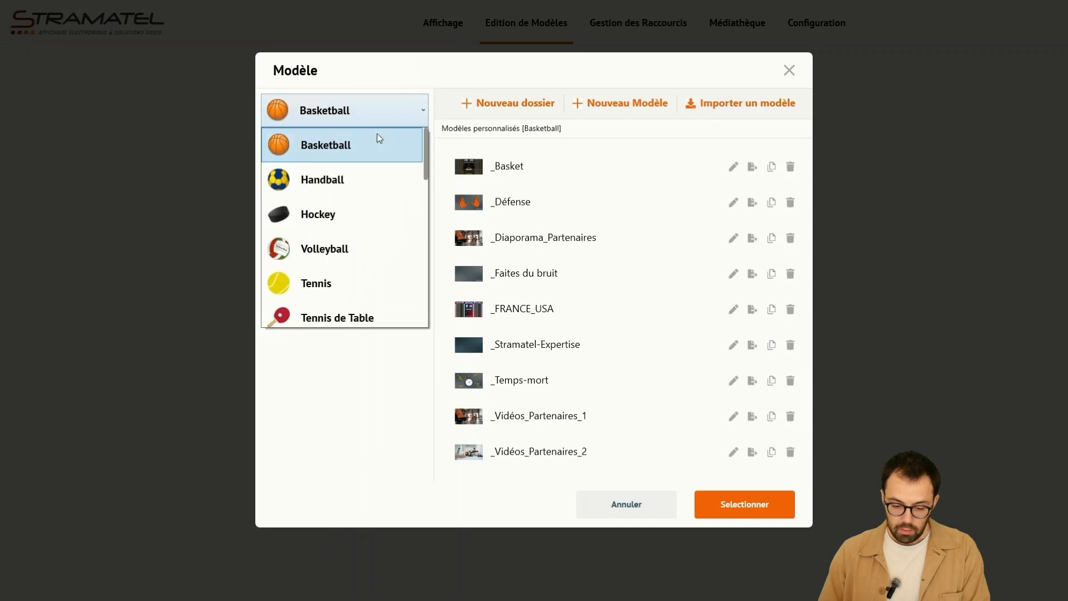
left_click(362, 183)
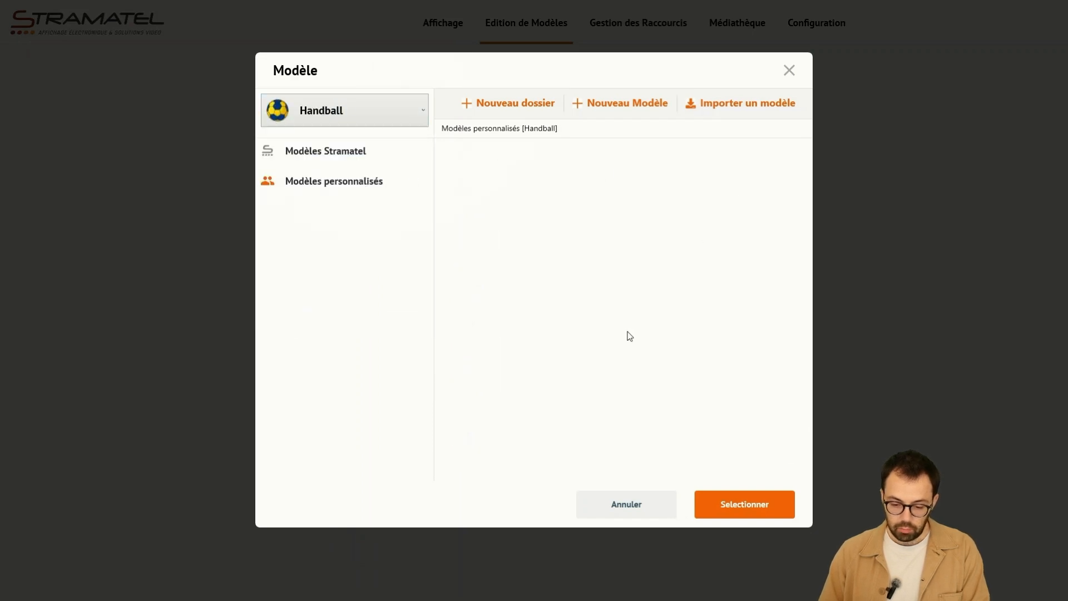
left_click(383, 109)
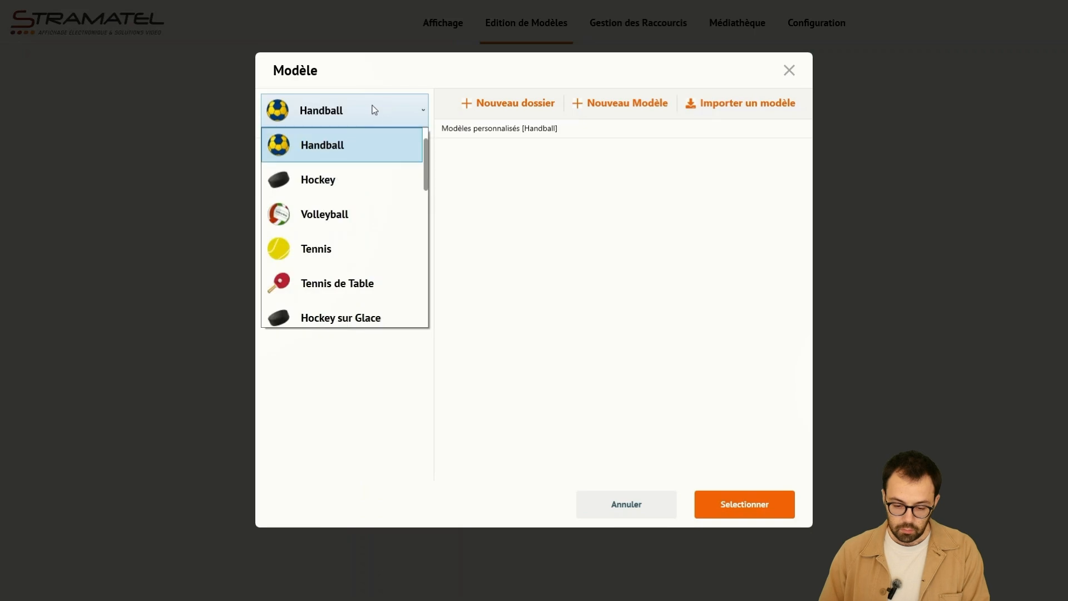
scroll(350, 162, "up", 1)
left_click(346, 149)
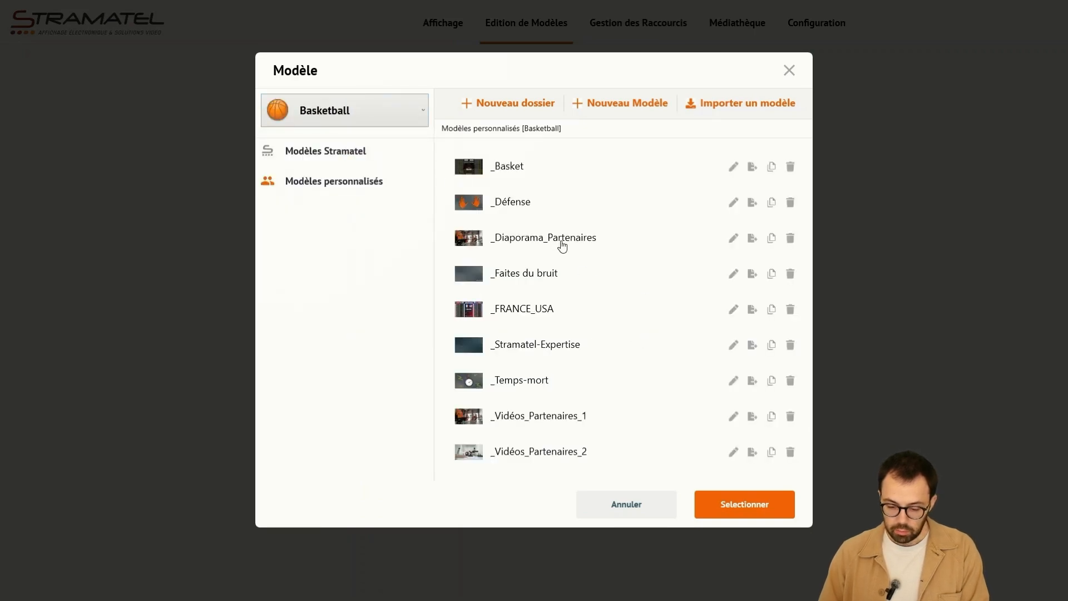
- Open the custom model _FRANCE_USA for editing, review its general settings and save them
left_click(503, 308)
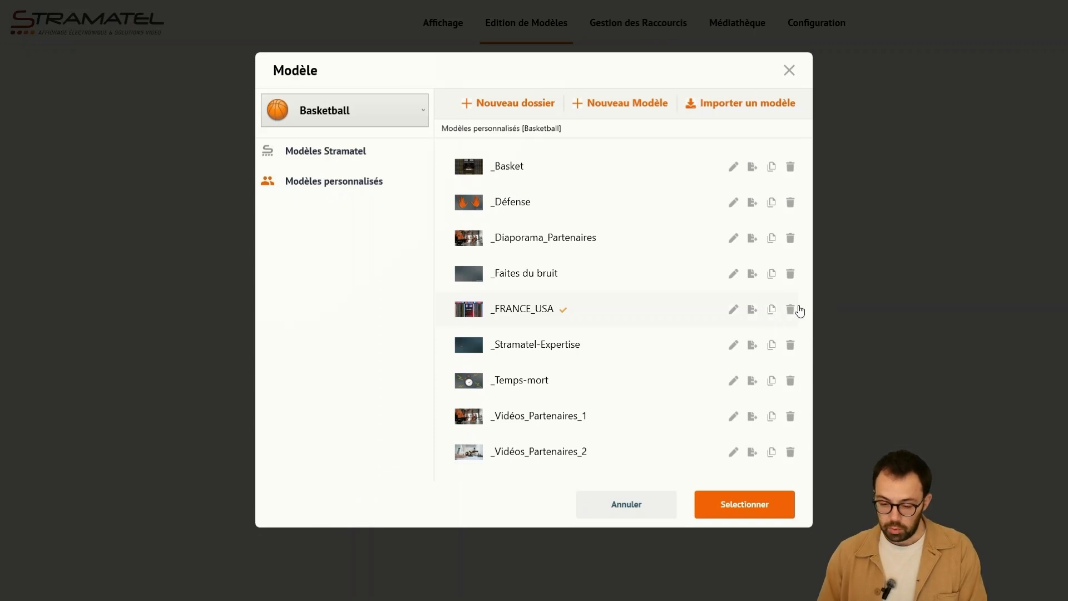
left_click(715, 496)
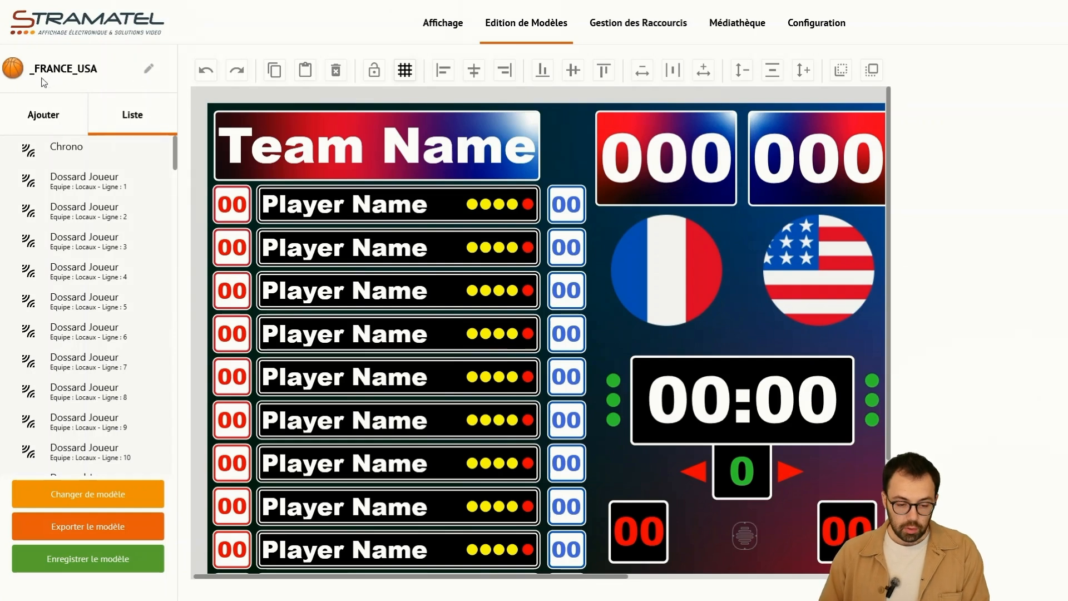
left_click(147, 72)
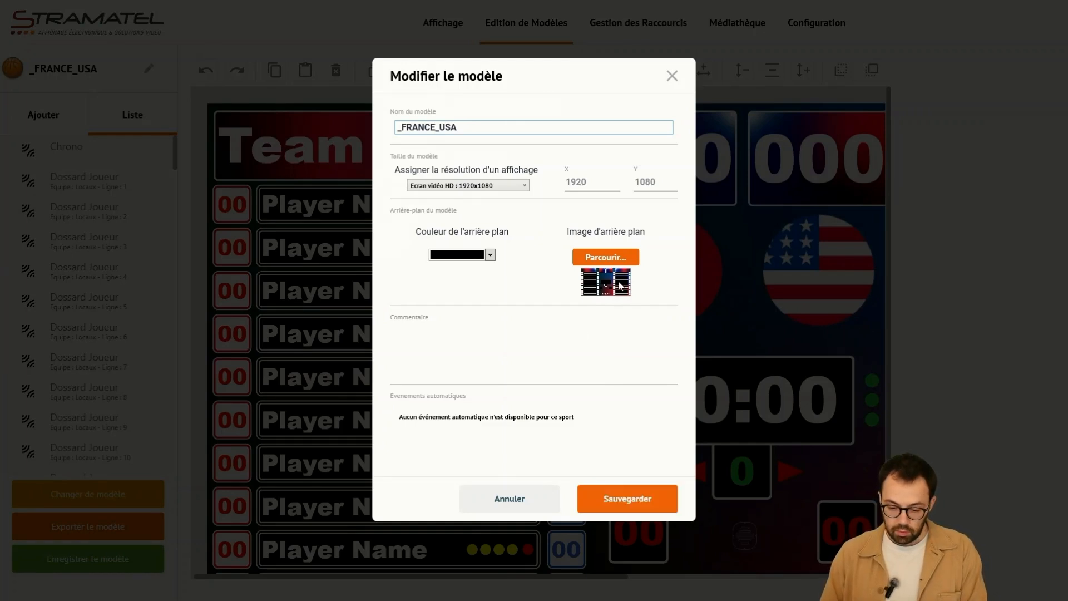
left_click(617, 497)
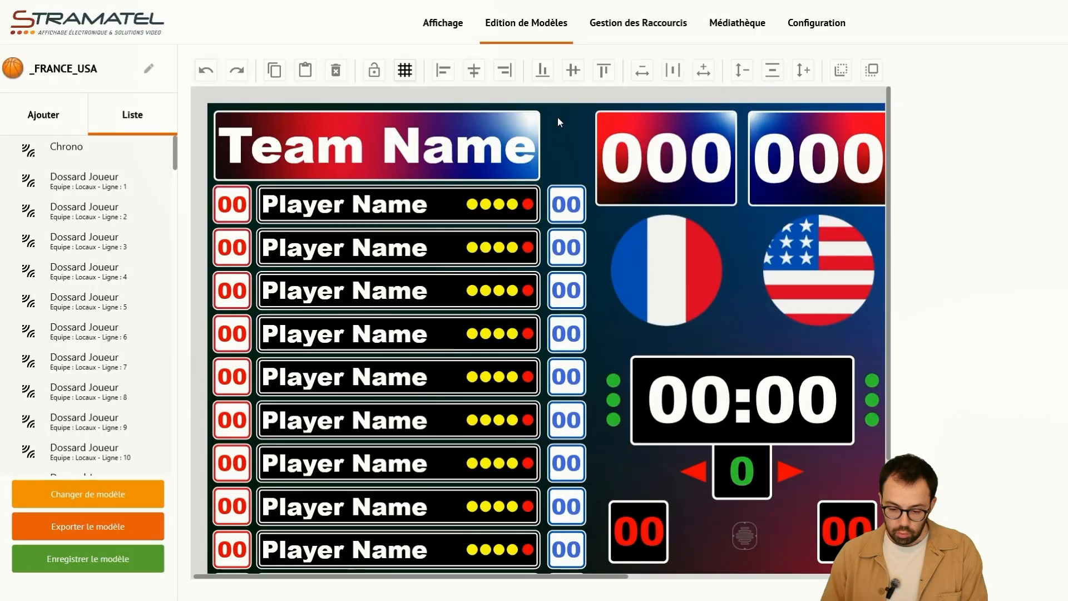
- Show the elements that can be added to the model and look through them
left_click_drag(269, 575, 210, 554)
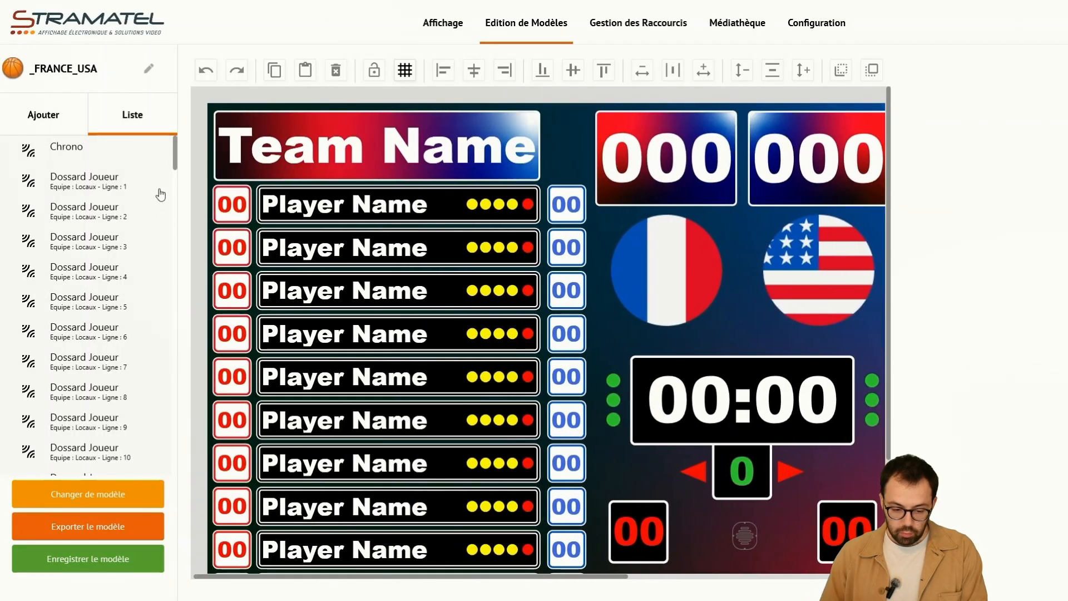
left_click(48, 120)
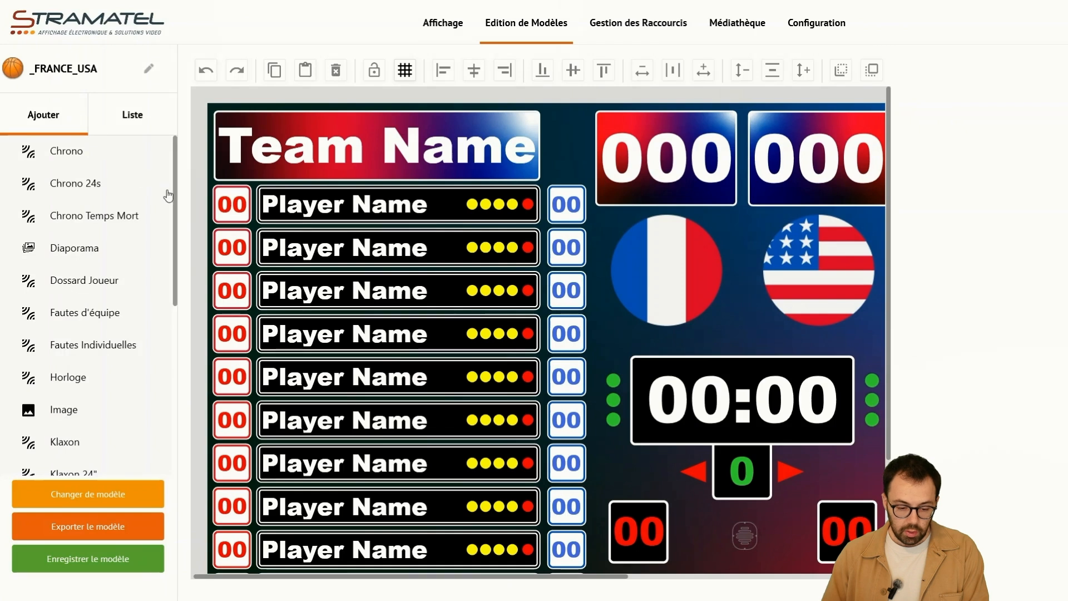
mouse_move(175, 222)
left_mouse_down()
mouse_move(172, 395)
mouse_move(173, 211)
left_mouse_up()
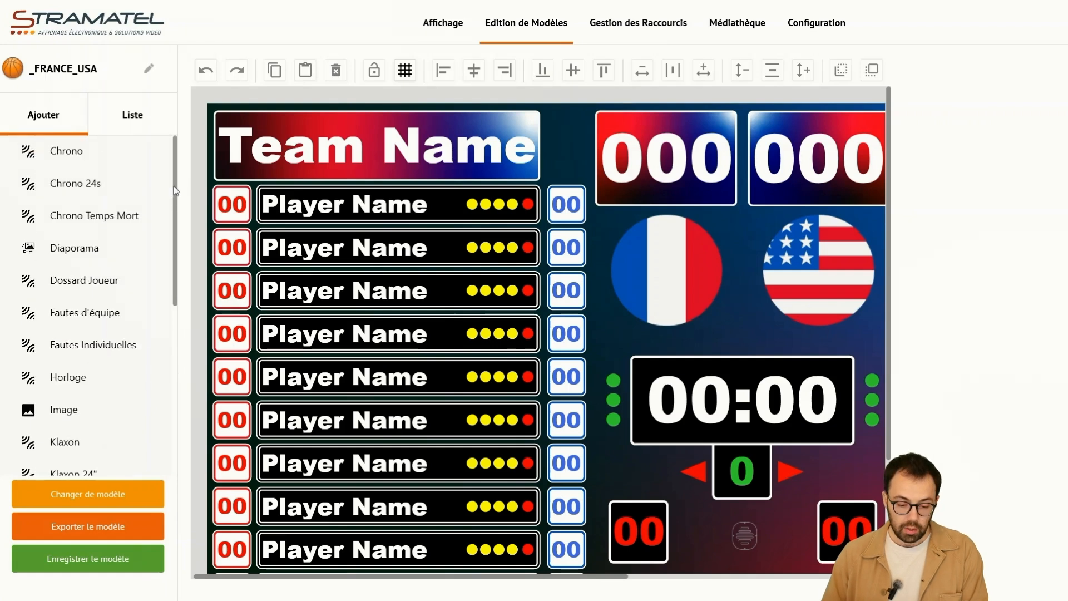
- Inspect the properties of the team name, the two score fields and the France and USA flag images
left_click_drag(271, 153, 292, 166)
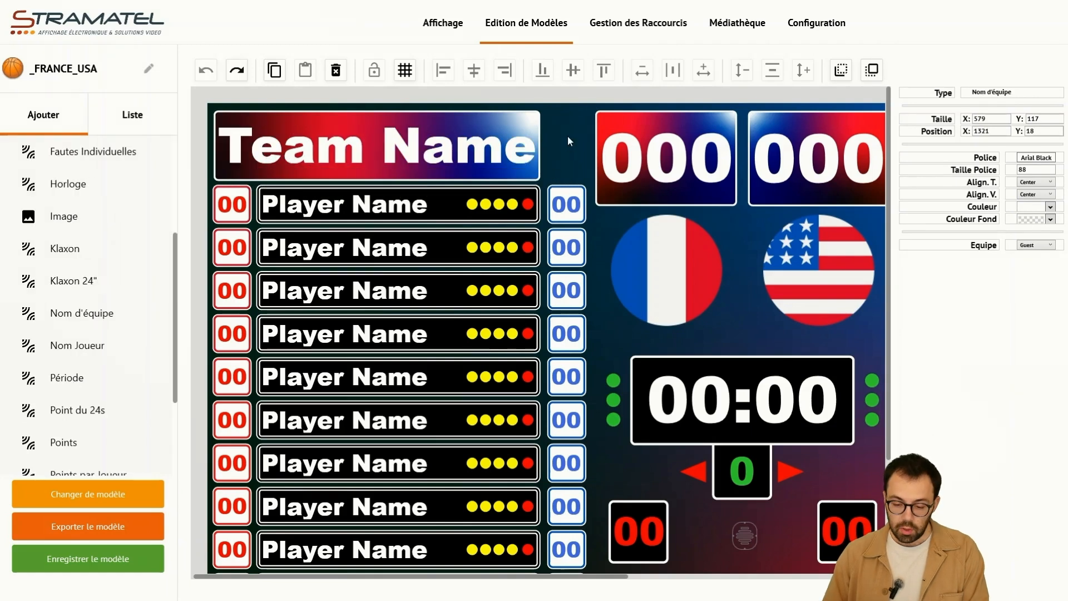
left_click(667, 142)
left_click(808, 146)
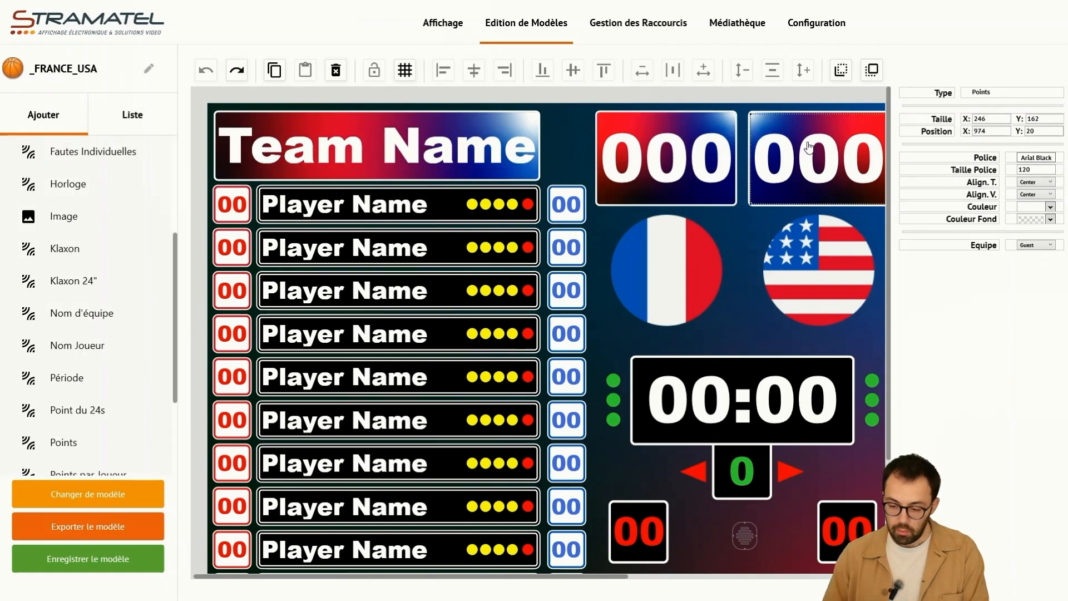
left_click(693, 263)
left_click(801, 262)
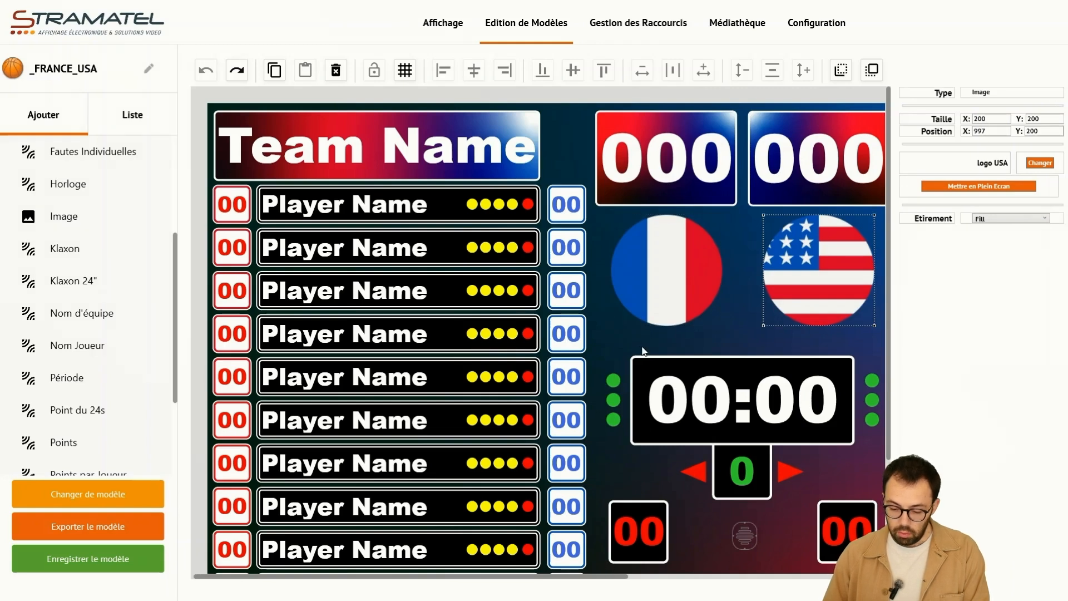
left_click(642, 293)
left_click(603, 399)
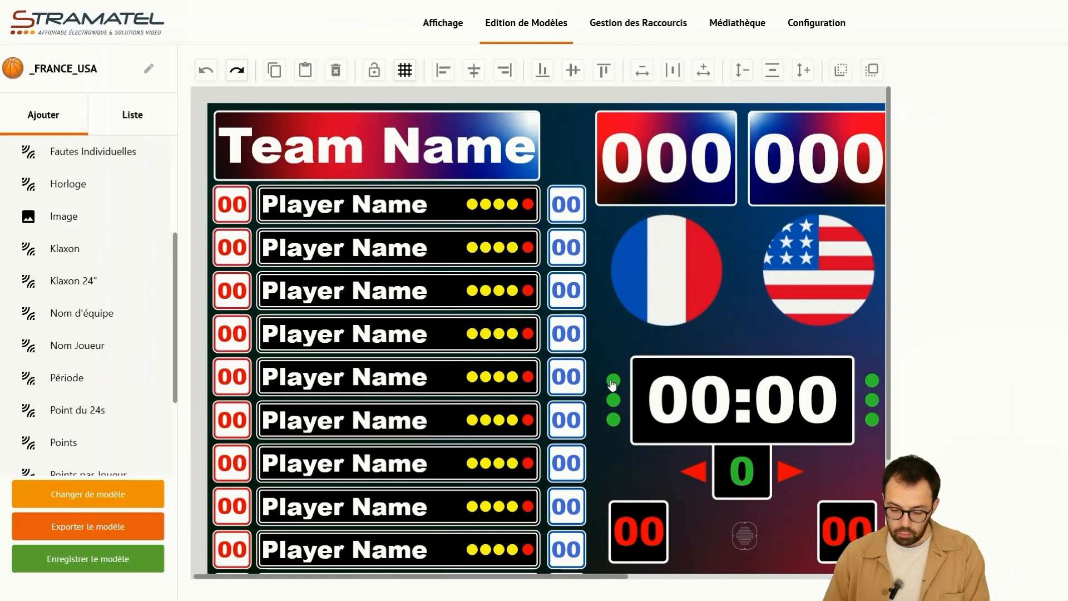
- Inspect the green dots beside the clock, the clock, the period, the possession arrow and both team foul counters
left_click(613, 383)
left_click(682, 386)
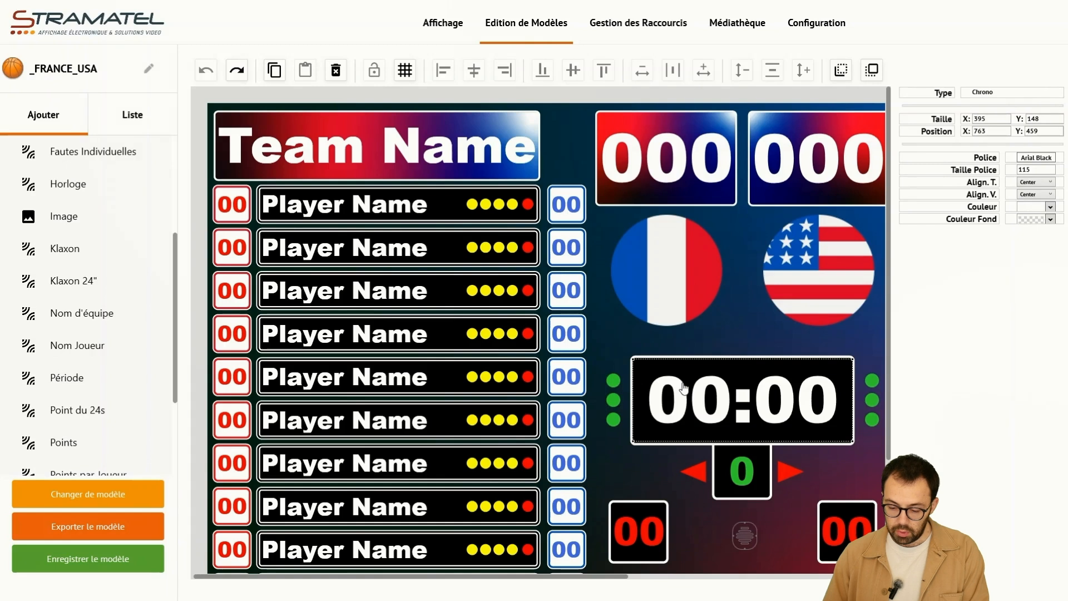
left_click(753, 471)
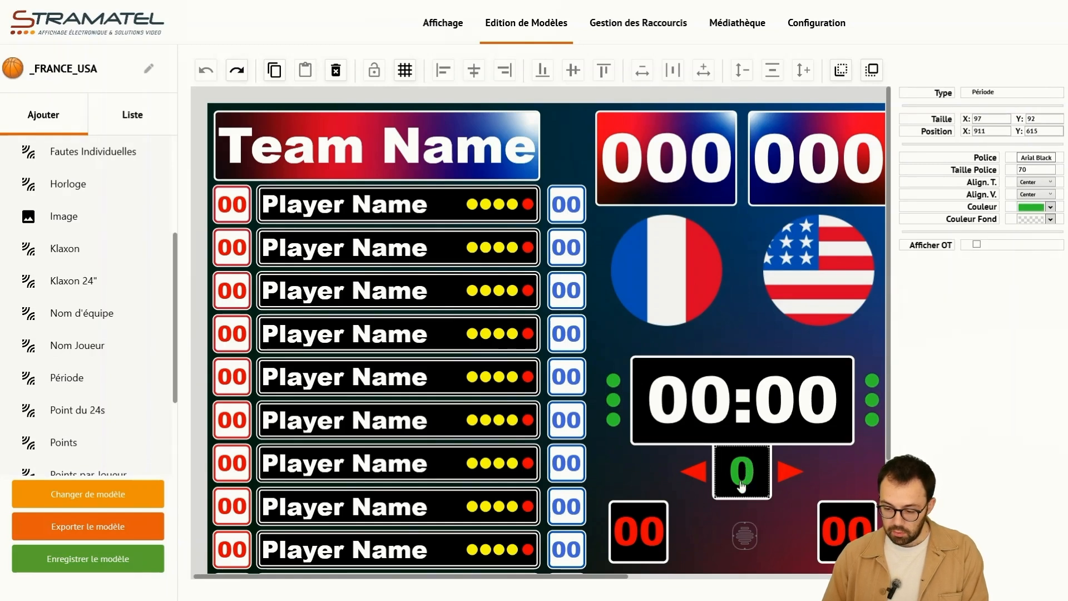
left_click(693, 473)
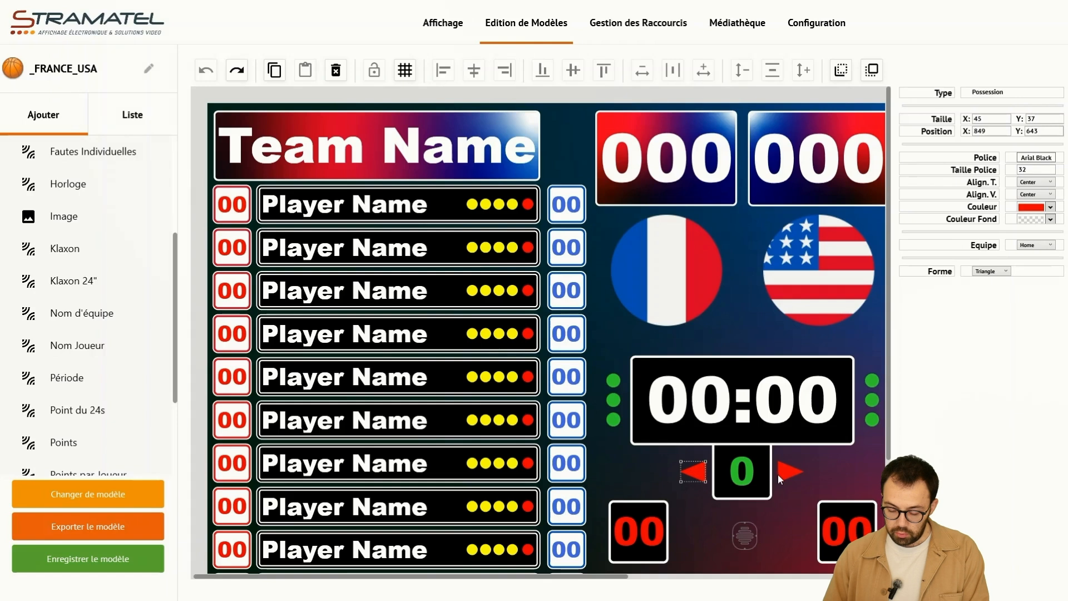
left_click(651, 509)
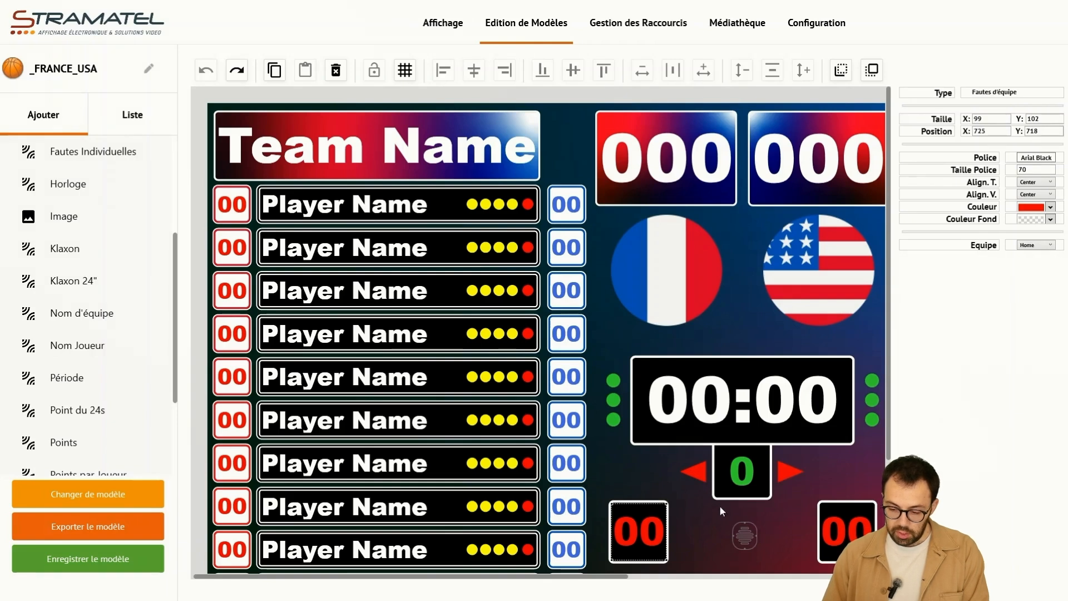
left_click(832, 518)
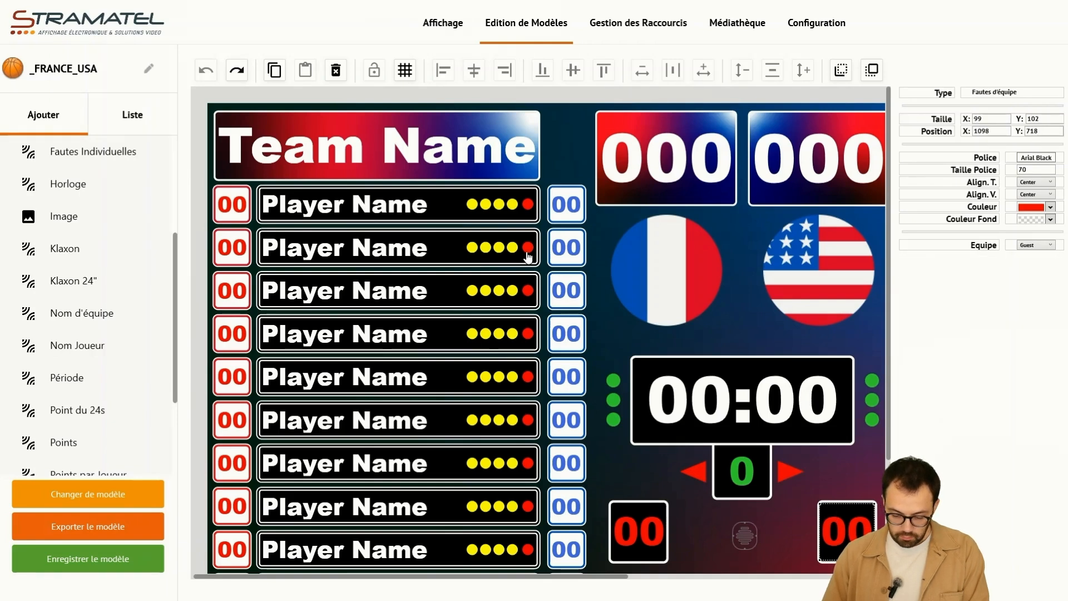
- Mark out the upper player rows, clear the selection and view the rest of the player list
left_click_drag(211, 190, 580, 312)
left_click(591, 231)
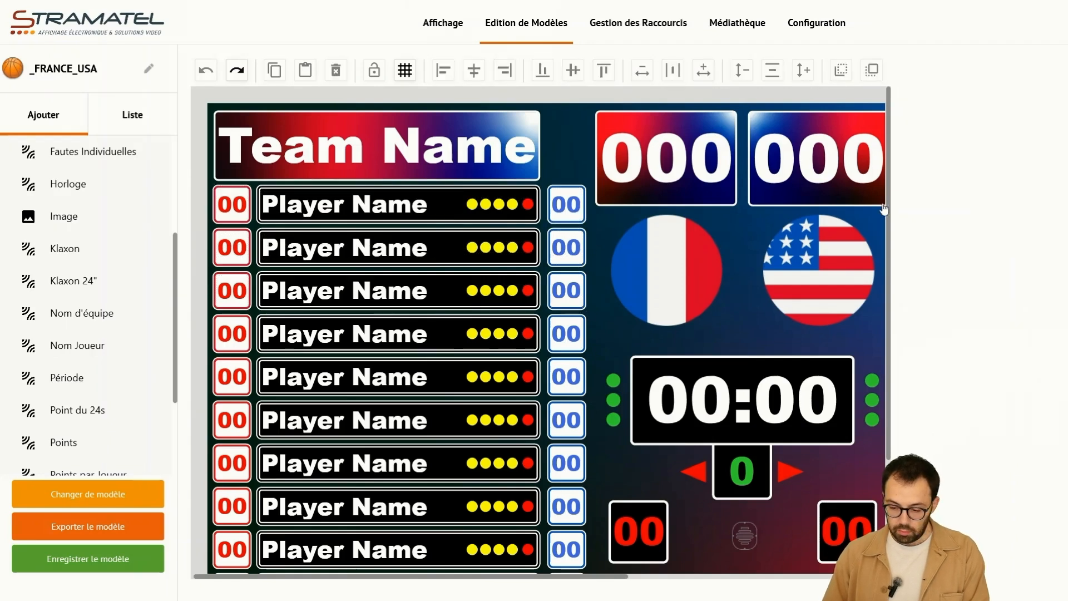
scroll(887, 214, "down", 2)
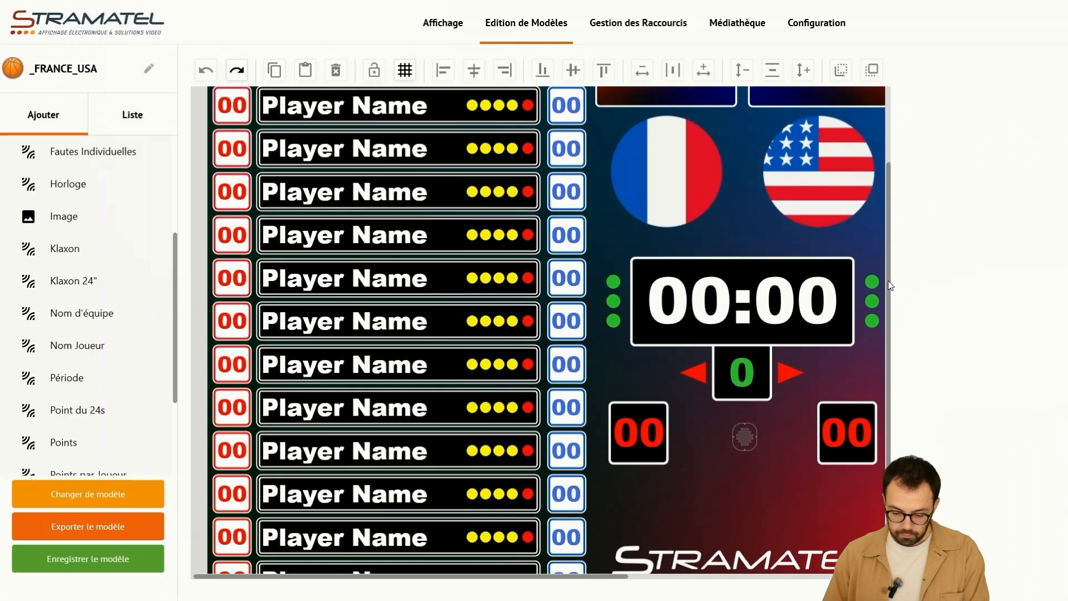
scroll(884, 218, "up", 2)
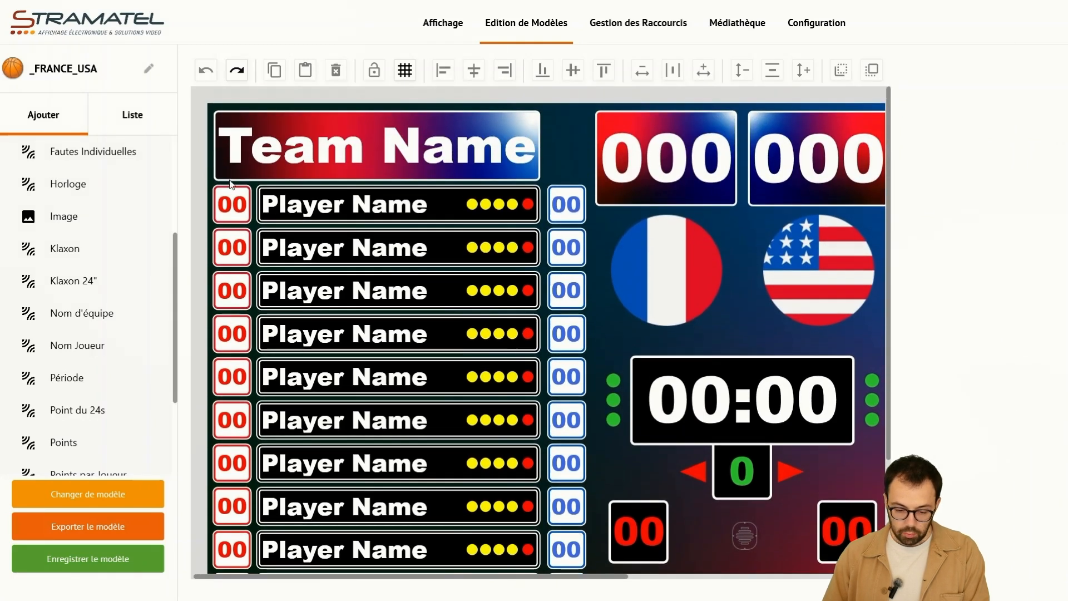
- Inspect the first player row's jersey number, name, individual fouls and points, undoing any accidental change
left_click(230, 206)
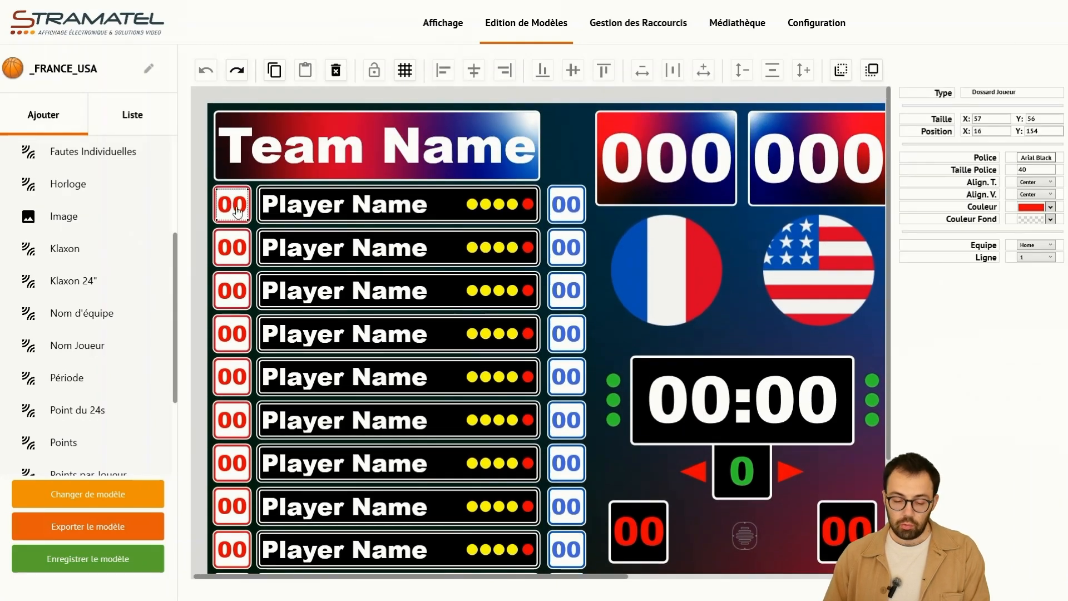
left_click(302, 208)
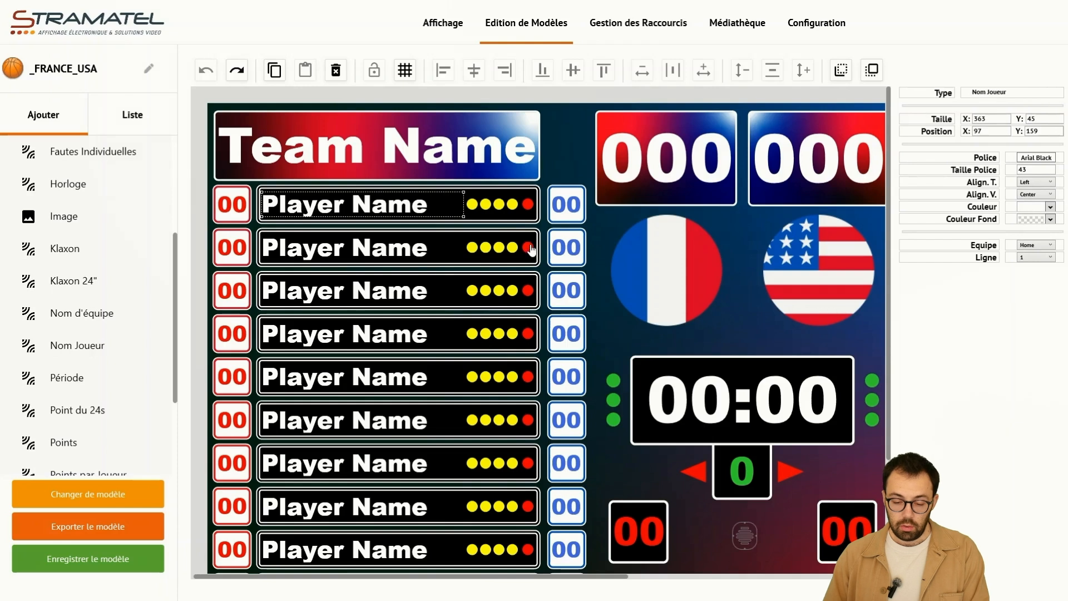
left_click(501, 210)
left_click(548, 189)
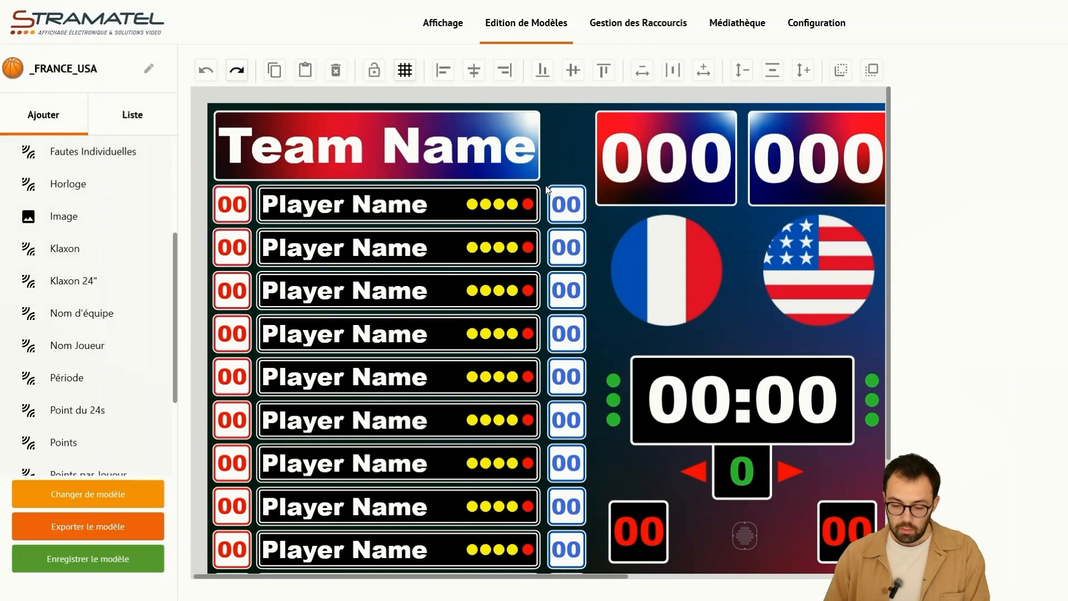
left_click(566, 211)
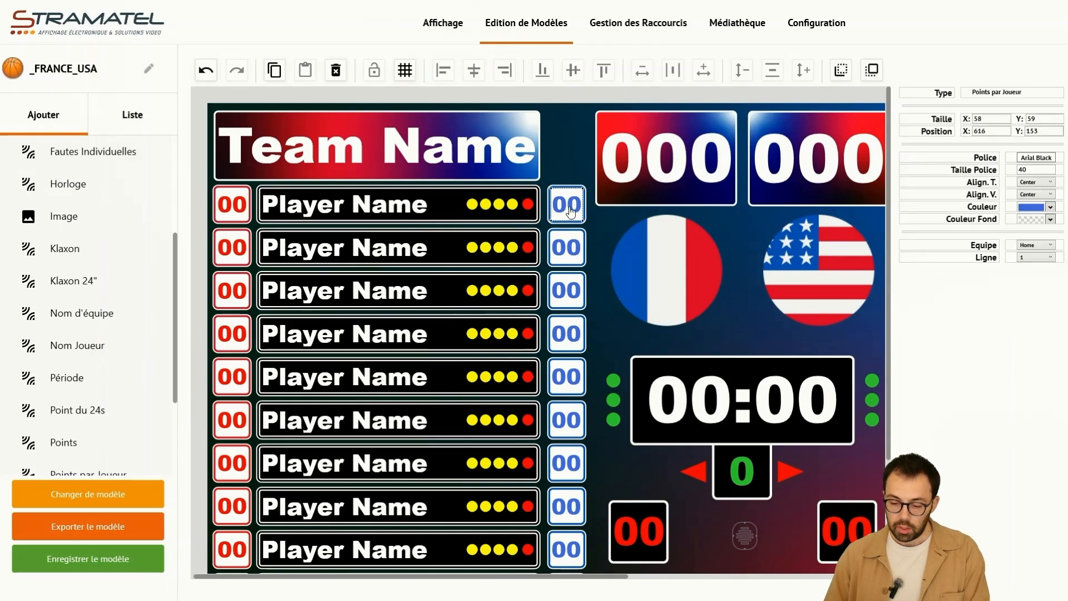
key("ctrl+z")
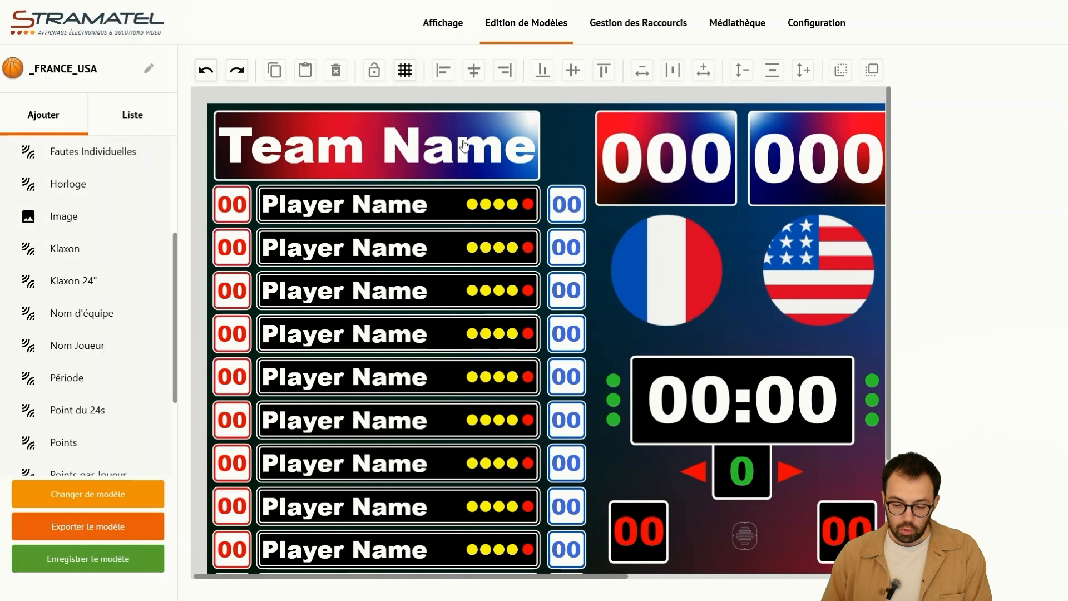
- Try moving the home team name down over the first player row and undo the move
left_click(465, 145)
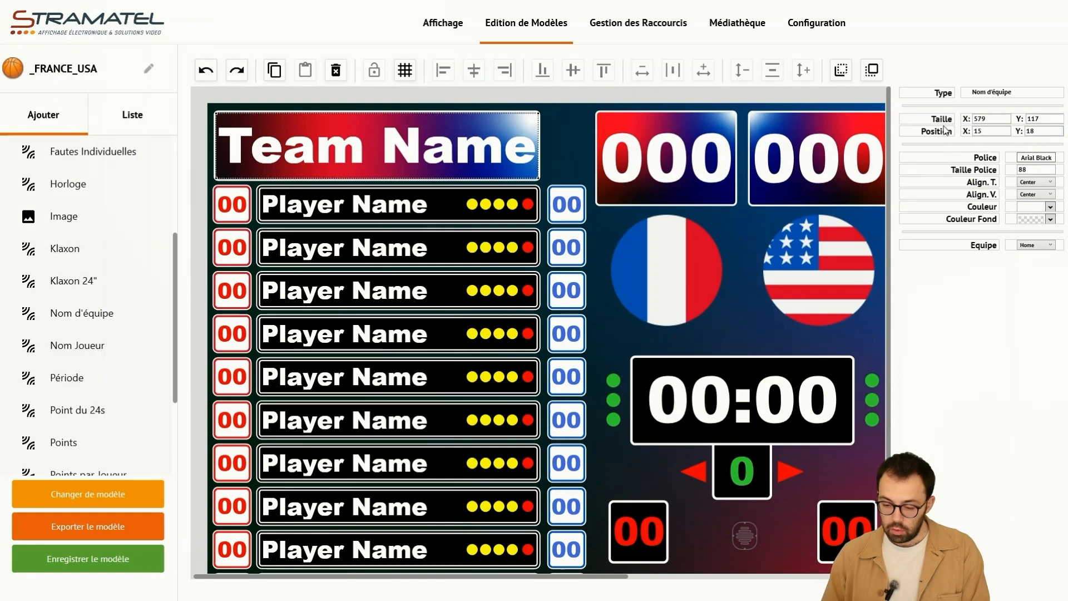
left_click_drag(465, 137, 482, 198)
key("ctrl+z")
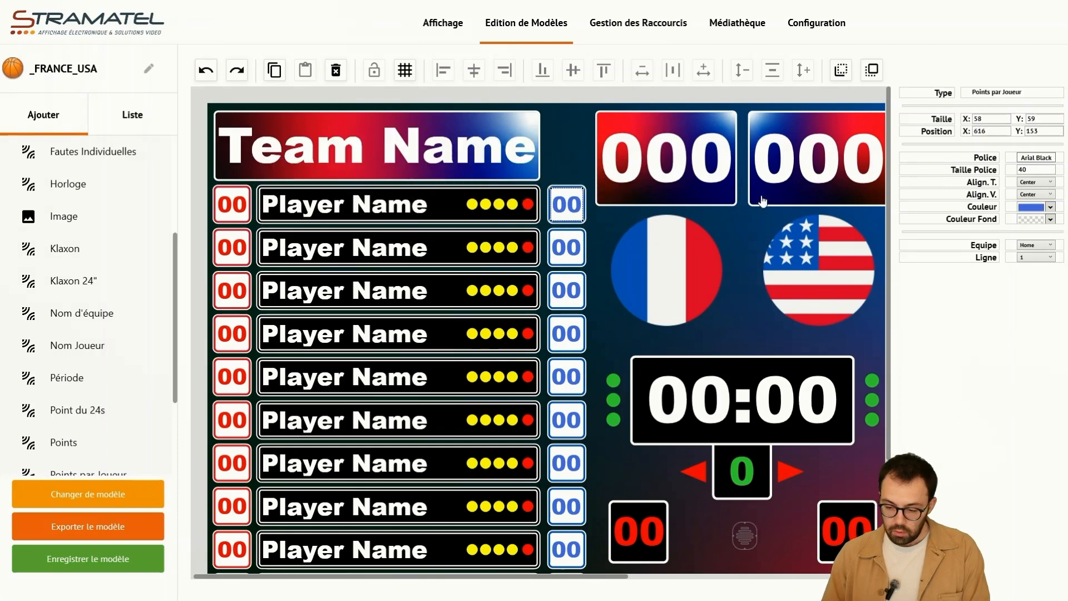
- Try font size 60 on the home team name and set it back to 88
left_click(545, 165)
left_click(519, 161)
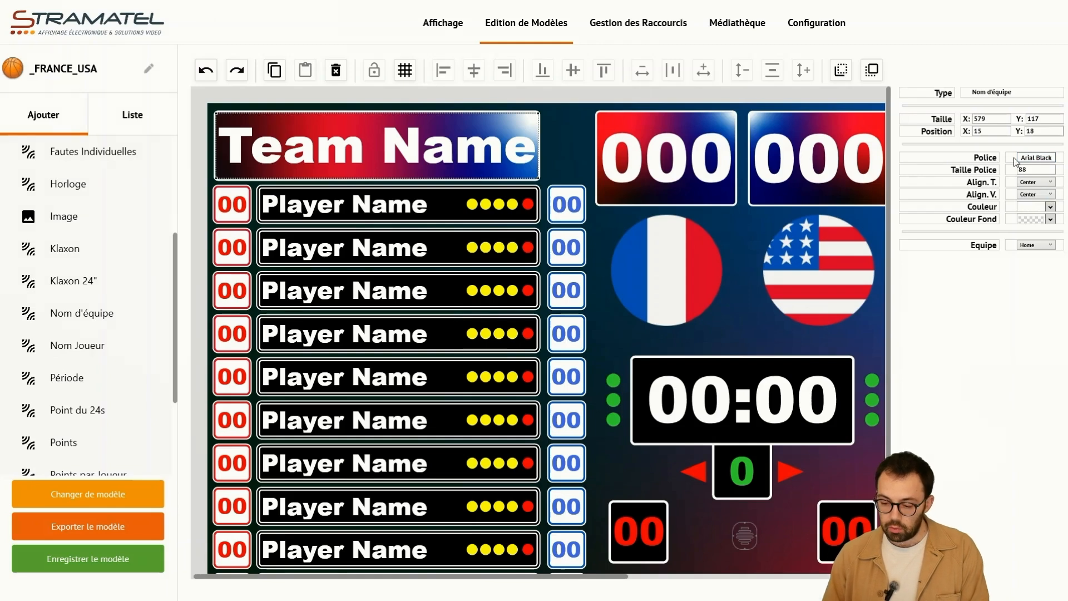
left_click_drag(1033, 169, 1003, 176)
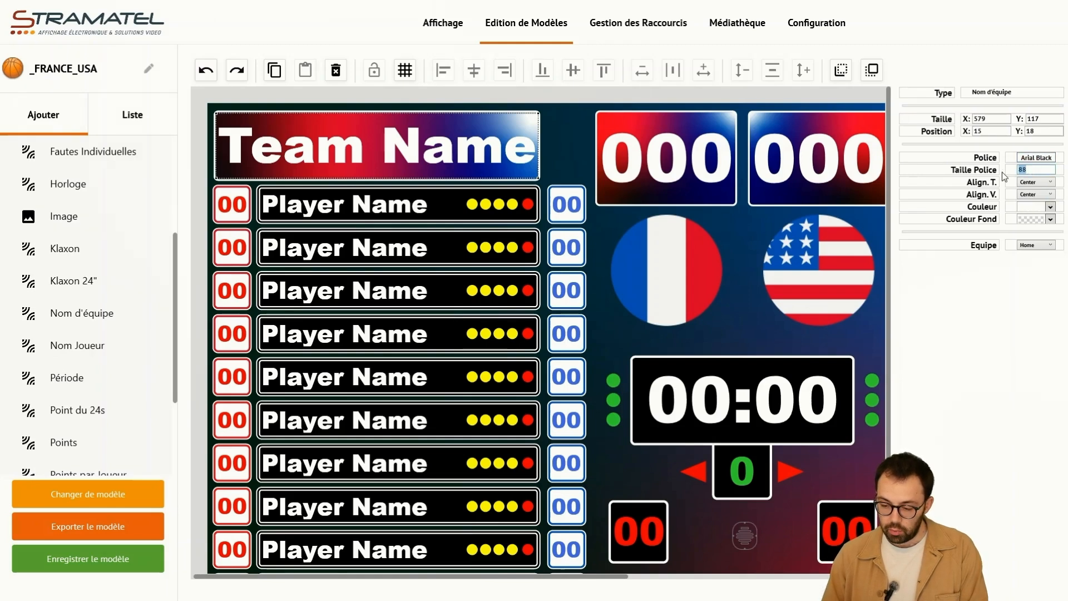
type("60")
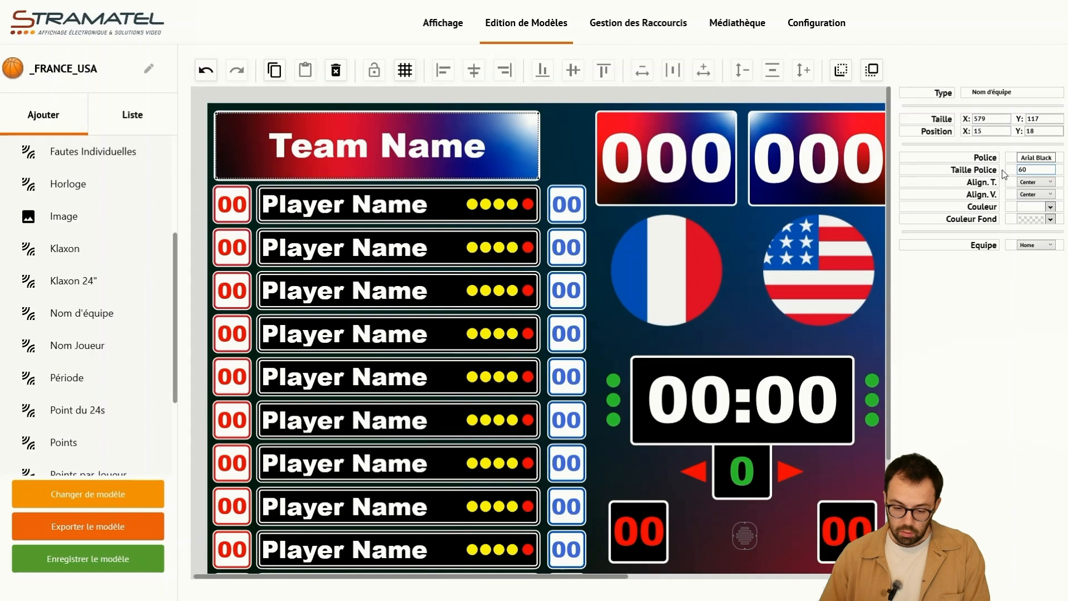
left_click_drag(1026, 169, 1004, 173)
type("88")
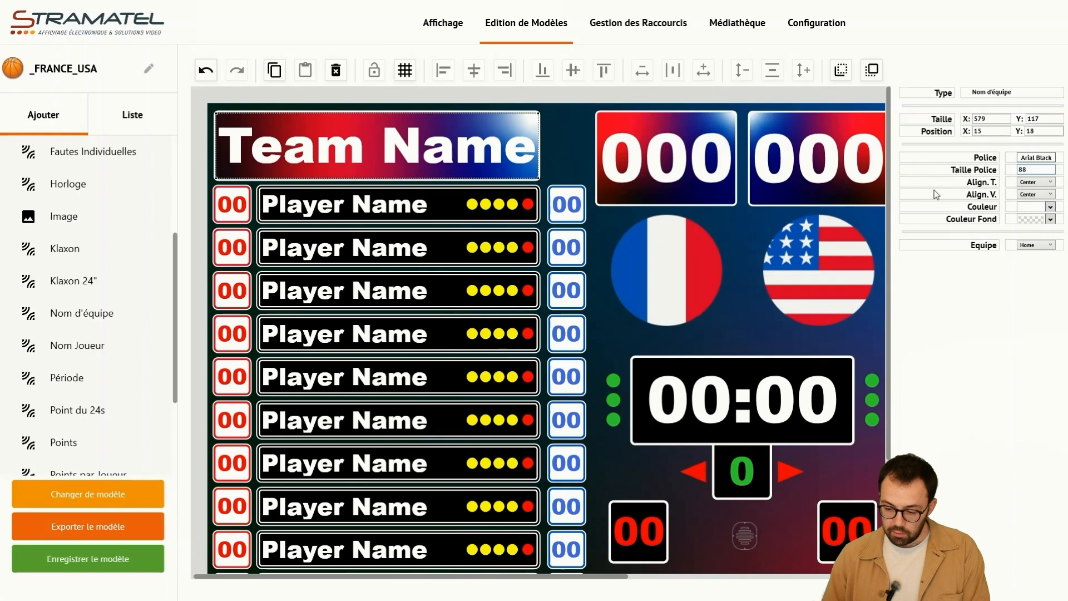
left_click(988, 283)
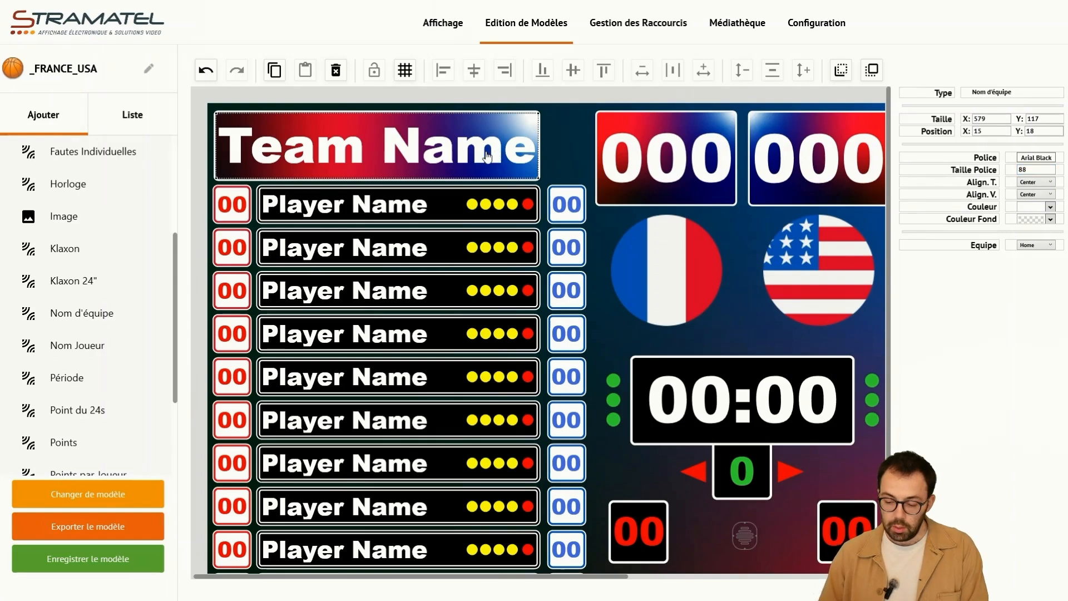
- Examine the team assignment options of the home team name and the guest team name
left_click(1025, 249)
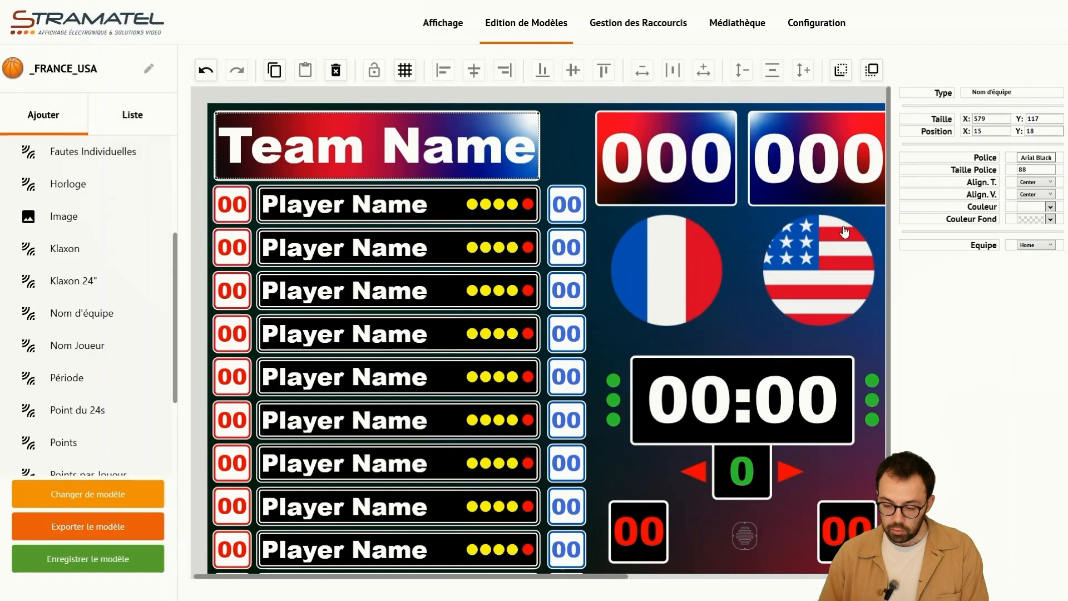
left_click(1031, 249)
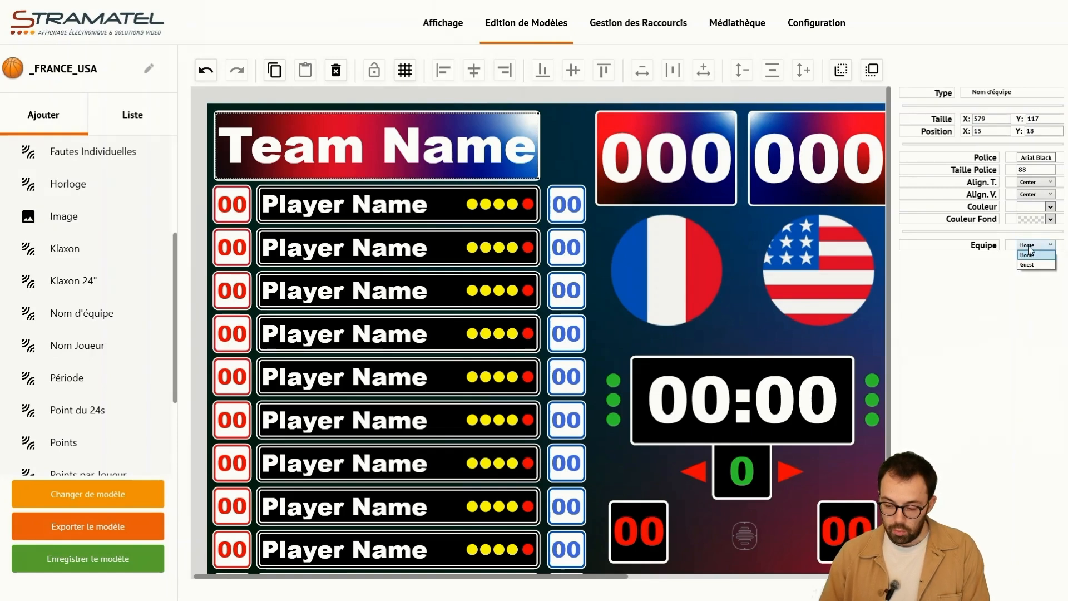
left_click(1029, 255)
left_click_drag(607, 580, 862, 580)
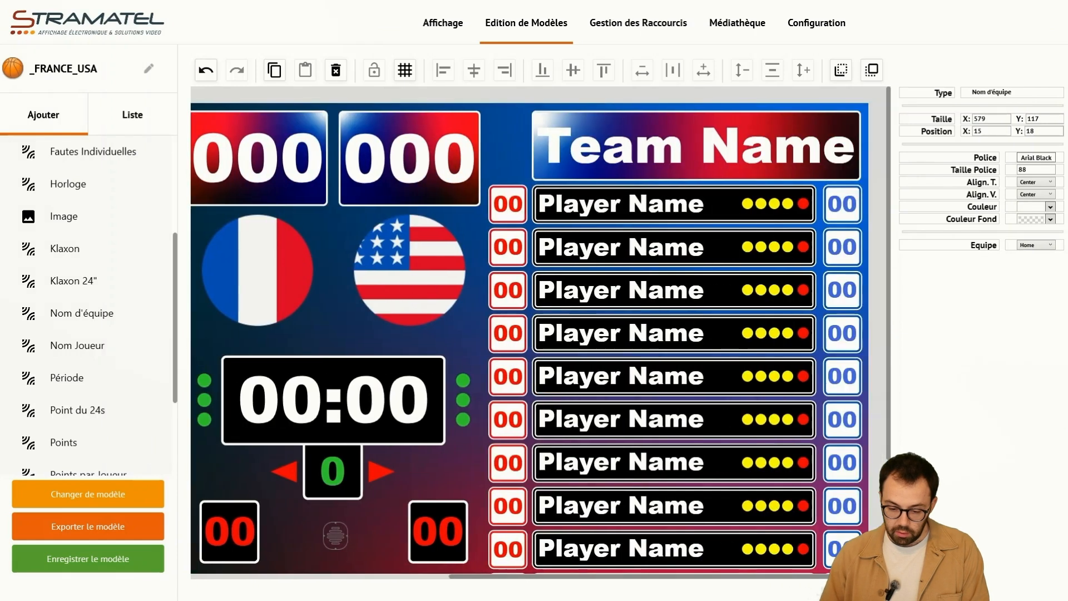
left_click(562, 145)
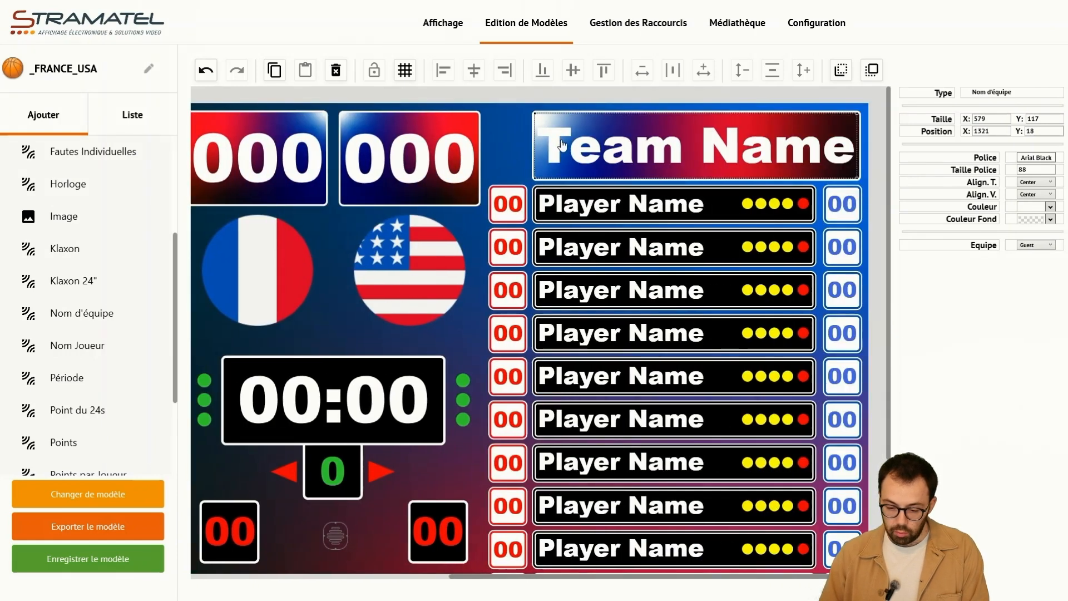
left_click(1033, 246)
left_click(1028, 262)
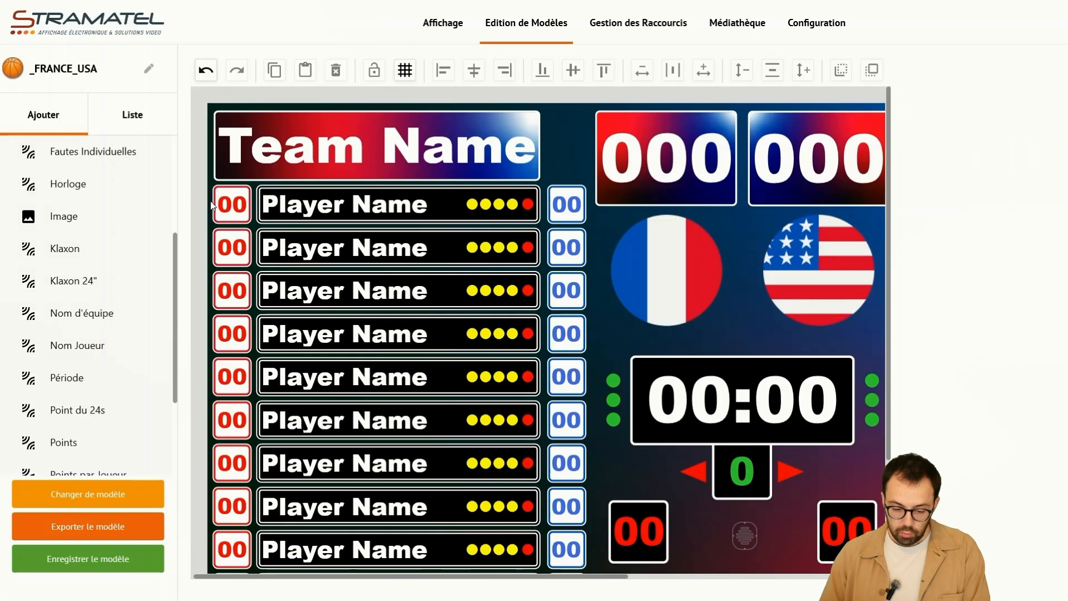
- Inspect each field of the home team's first player row: jersey number, name, individual fouls and points, and clear the selection
left_click(223, 207)
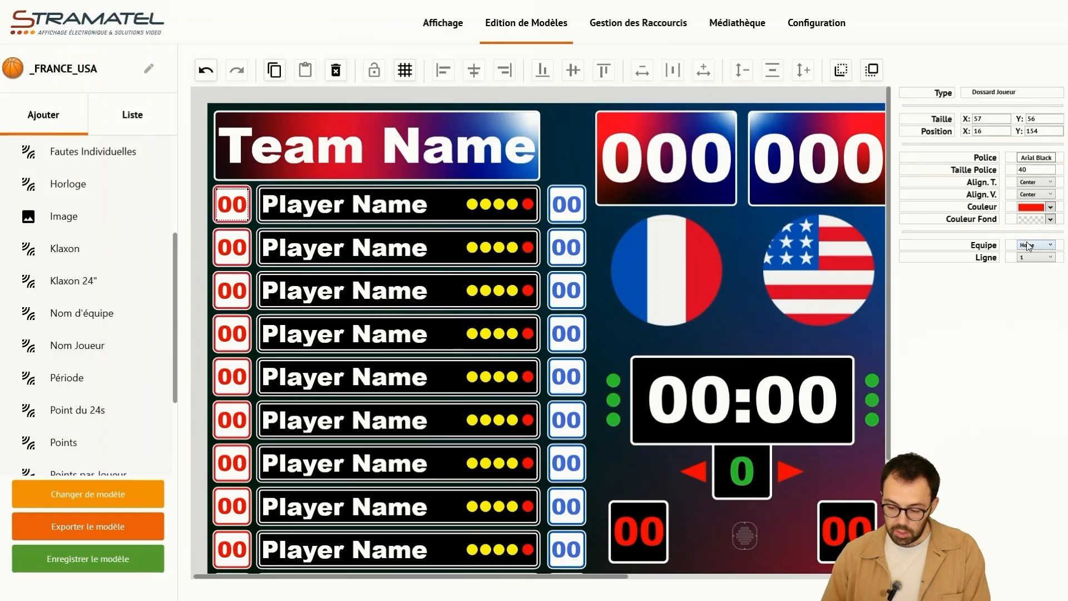
left_click(324, 216)
left_click(484, 207)
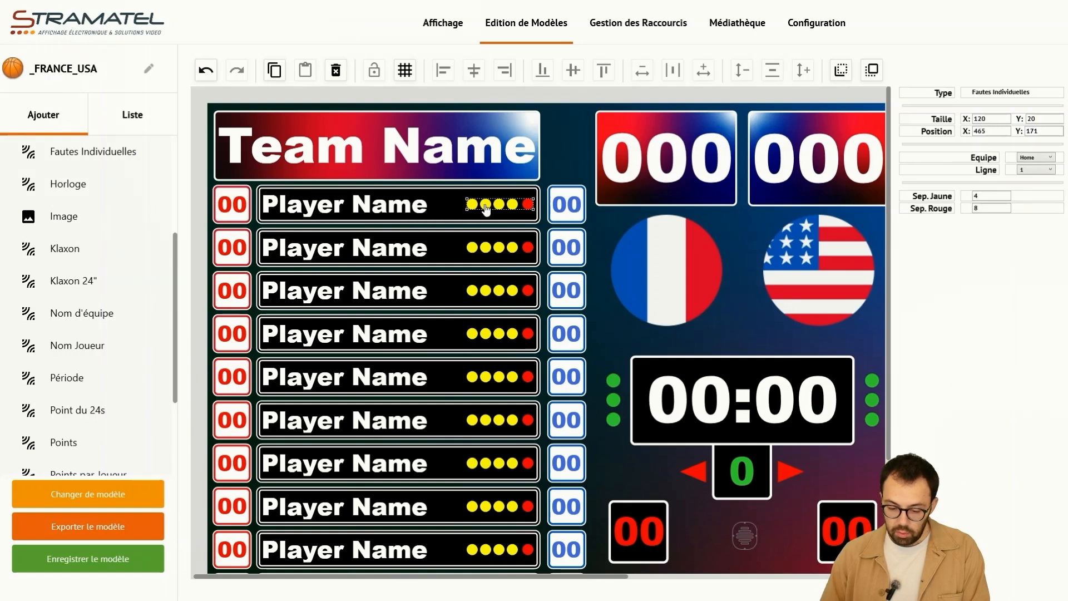
left_click(560, 208)
left_click(188, 209)
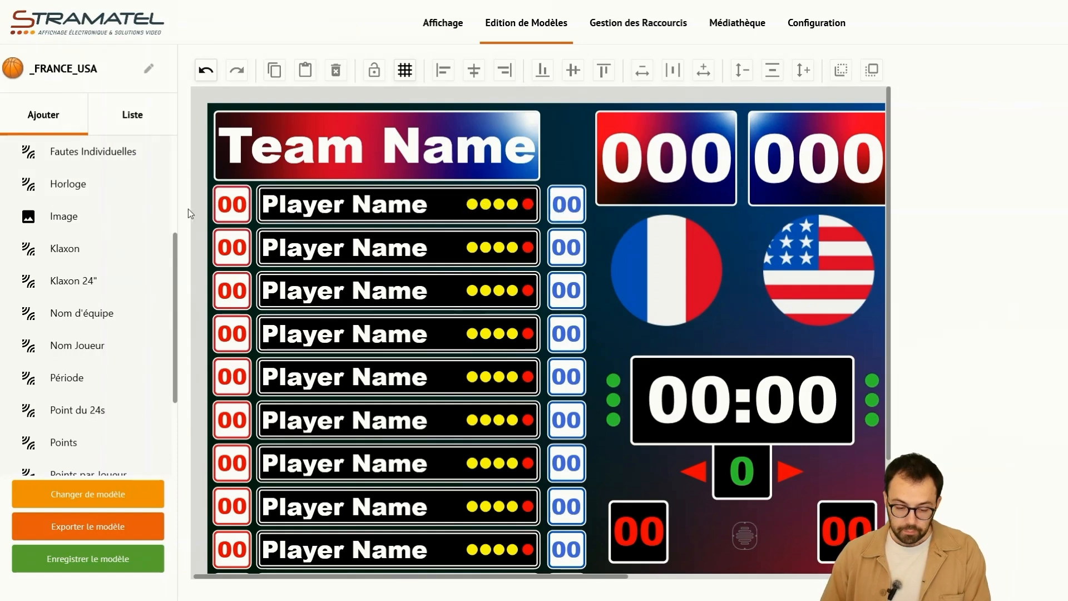
- Select all fields of the home team's first, second, third and last player rows in turn to check each row's line assignment
left_click_drag(211, 199, 585, 218)
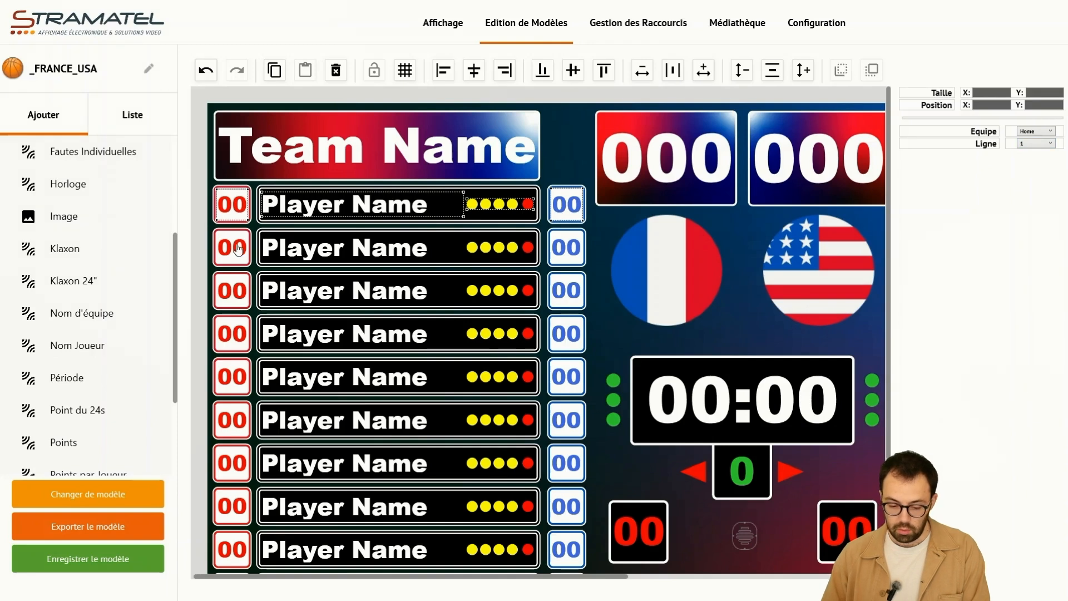
left_click_drag(208, 238, 585, 261)
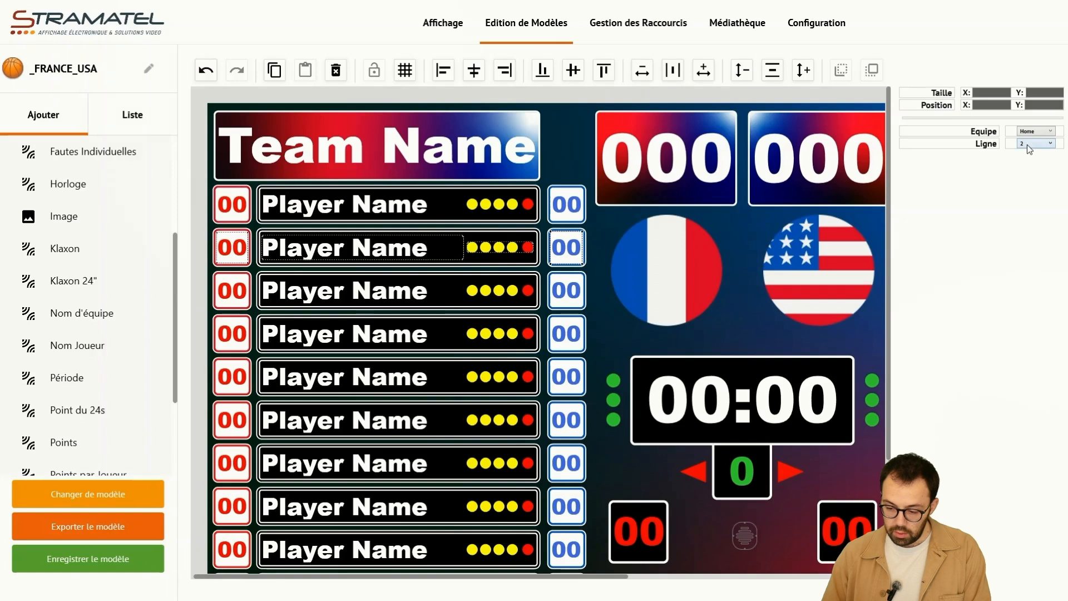
left_click_drag(212, 274, 589, 300)
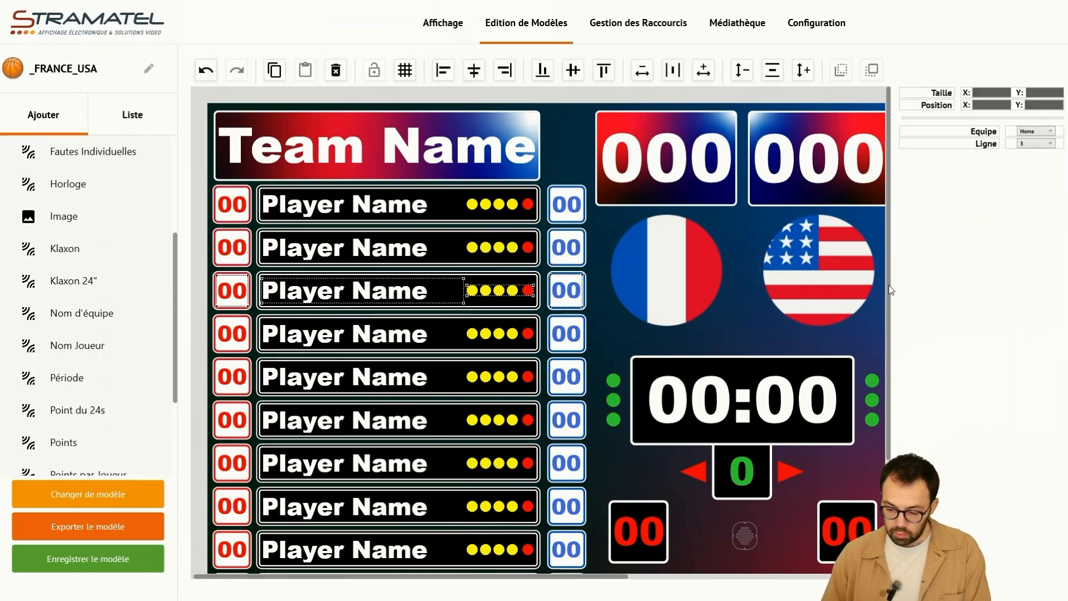
scroll(890, 290, "down", 5)
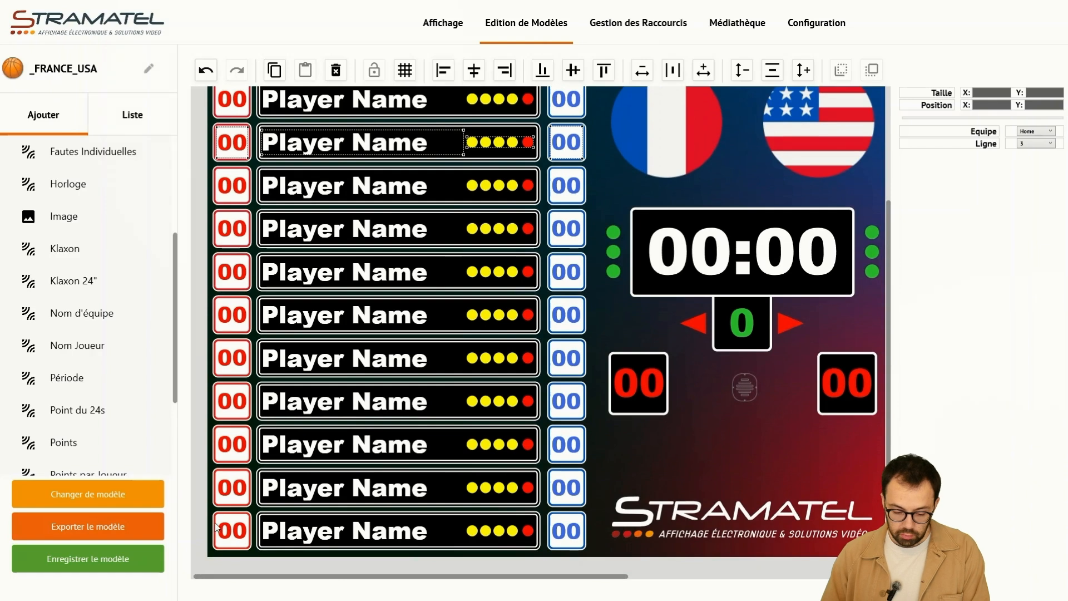
left_click_drag(210, 518, 564, 534)
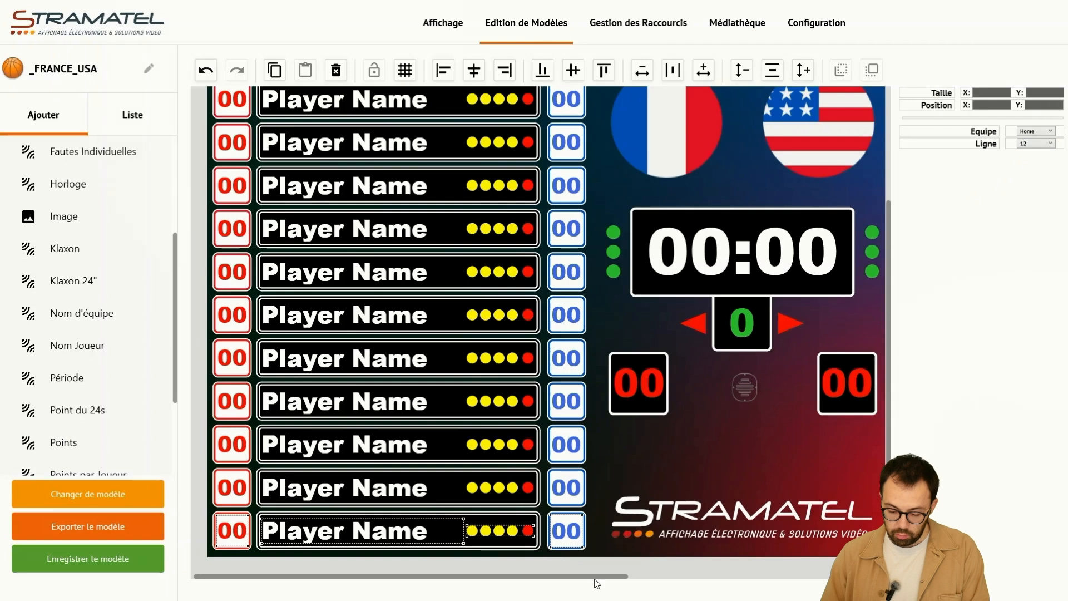
- Select all fields of the guest team's first player row to check its team and line assignment
left_click_drag(594, 578, 850, 577)
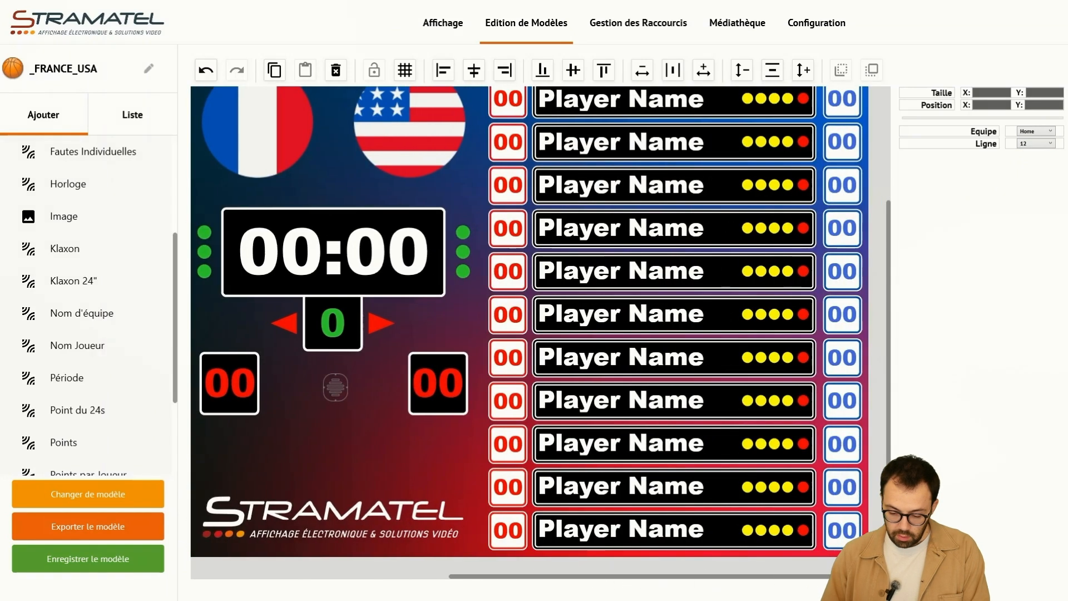
left_click_drag(888, 433, 888, 332)
left_click_drag(487, 177, 846, 191)
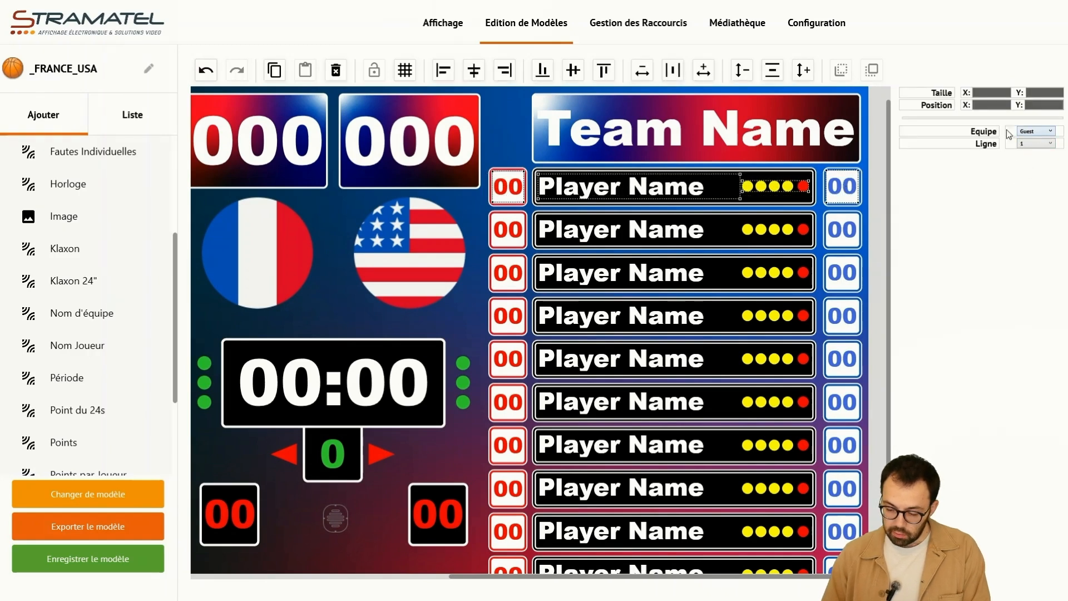
- Open the media library and examine the _fond_france_USA background and the two flag images
left_click(443, 23)
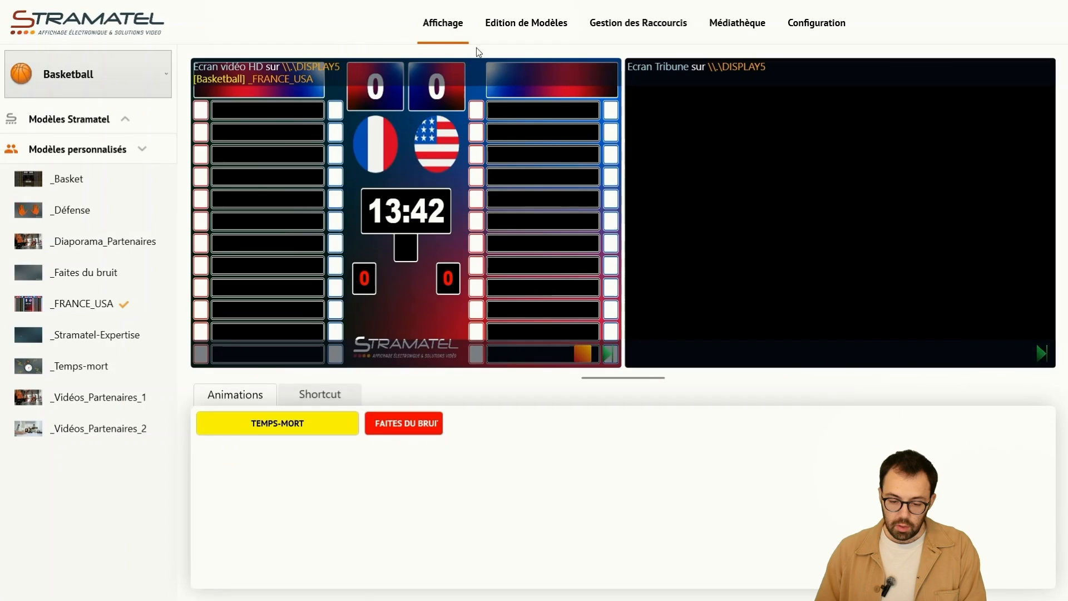
left_click(750, 35)
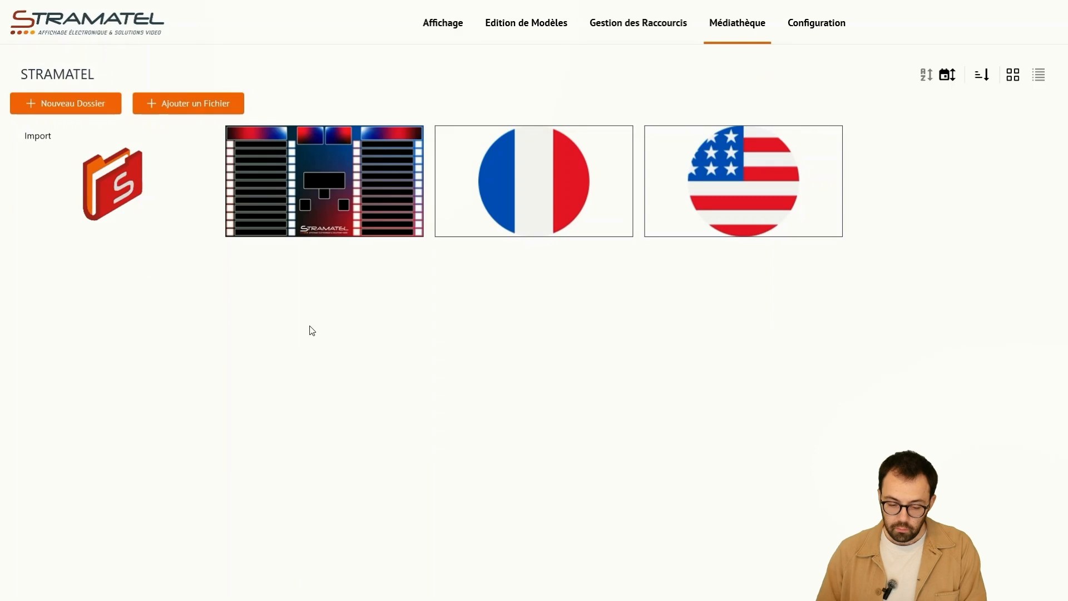
mouse_move(382, 210)
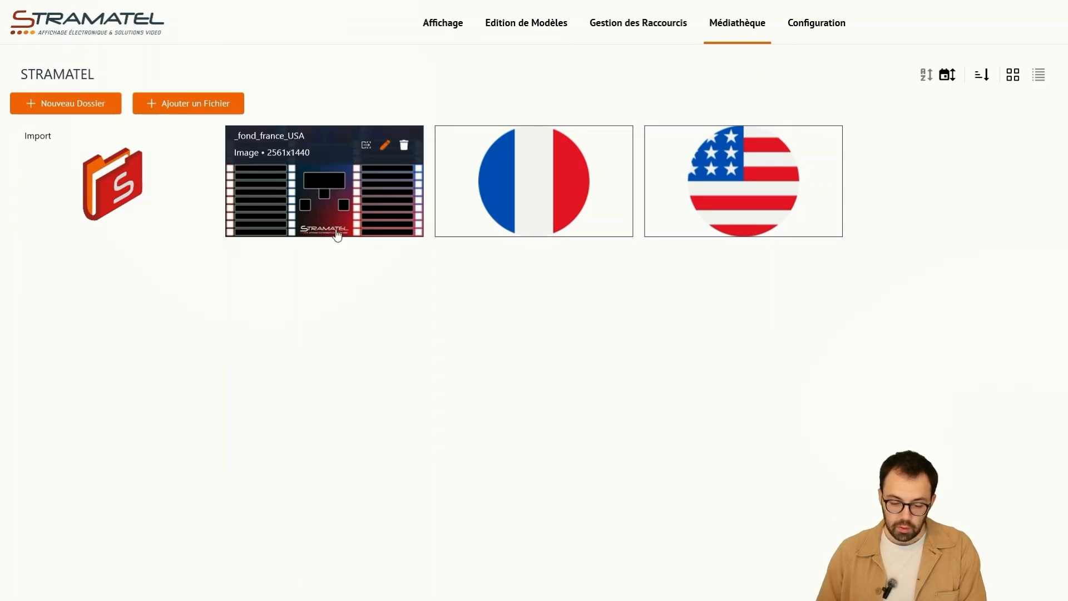
mouse_move(731, 201)
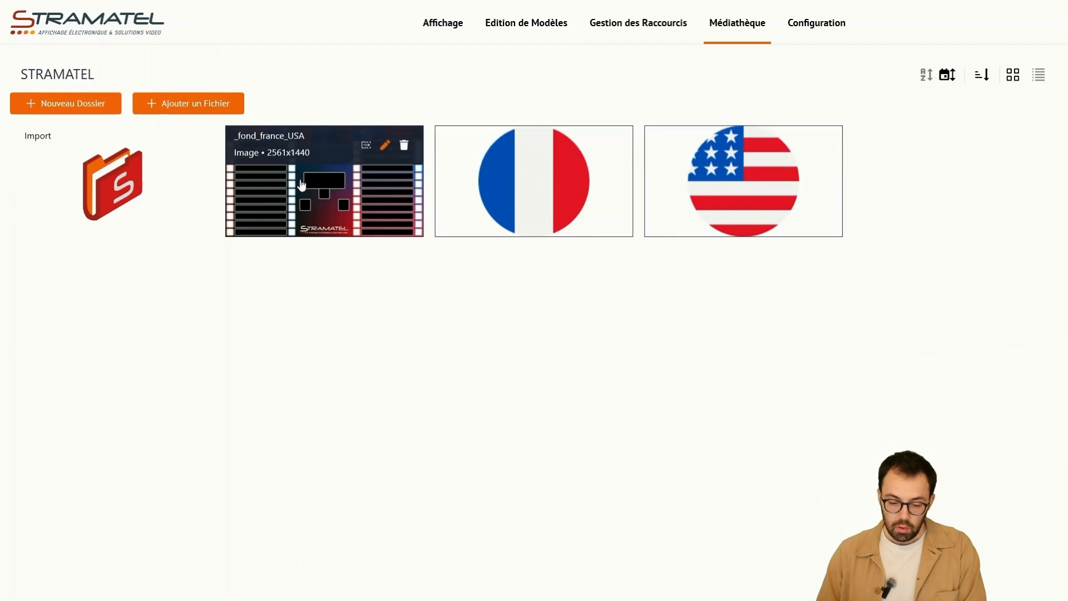
mouse_move(612, 211)
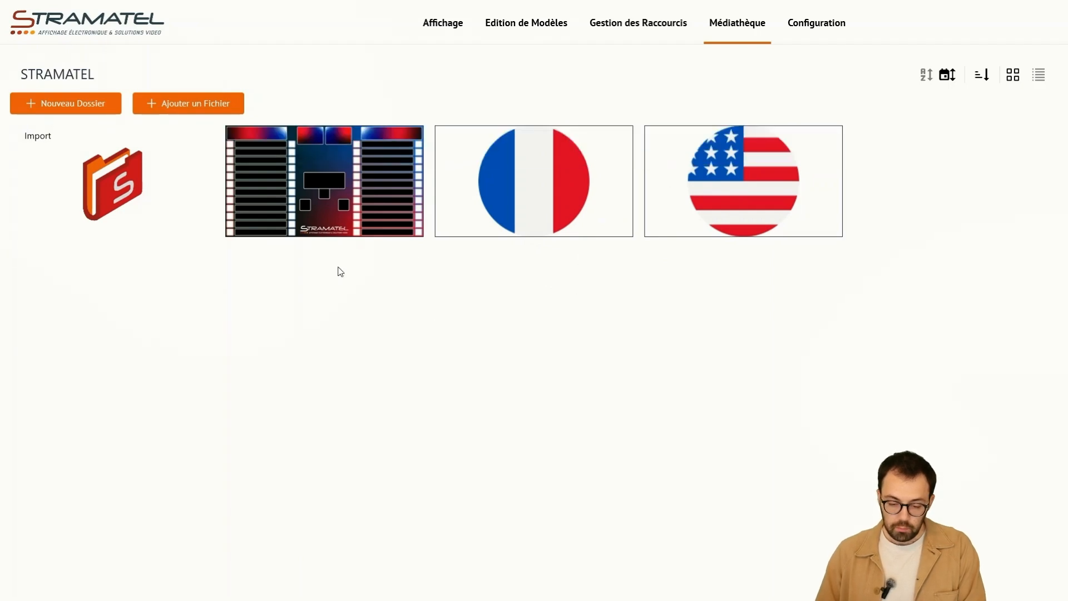
- Return to the model editor, show the elements available to add and delete the US flag image
left_click(508, 27)
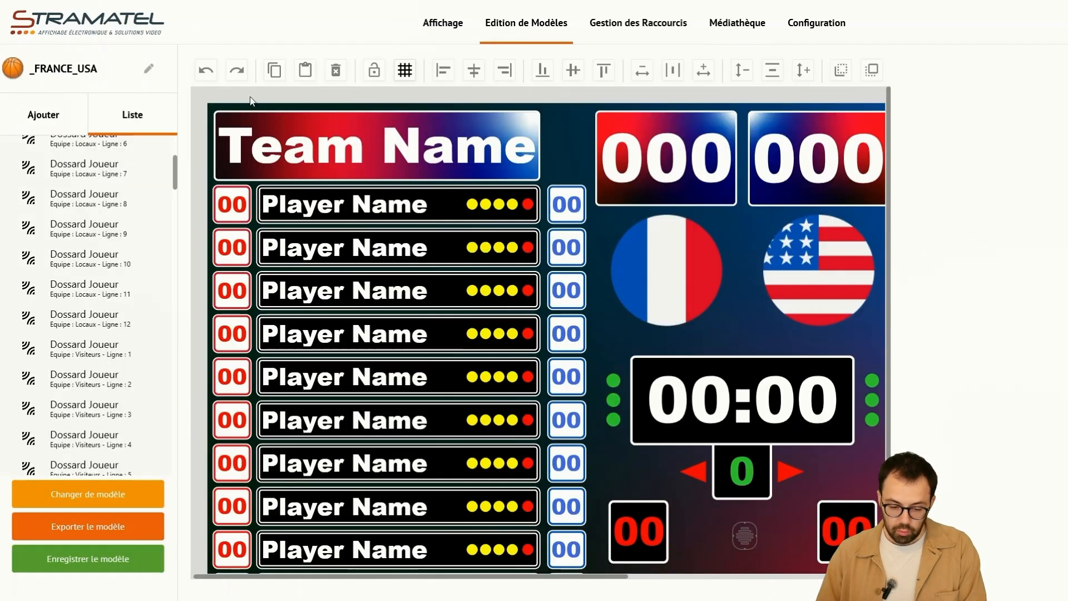
left_click(44, 114)
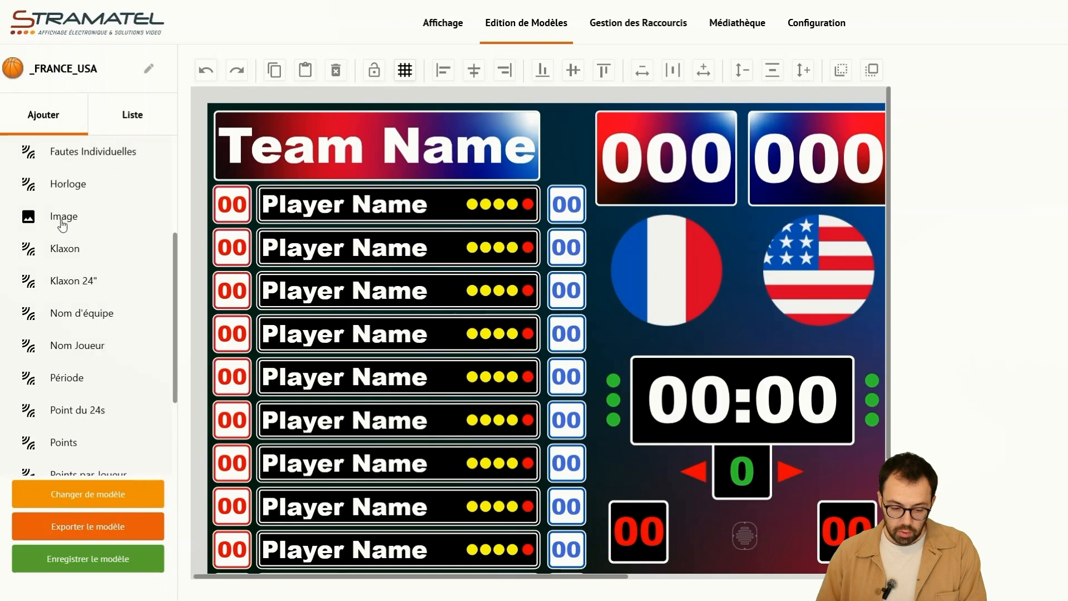
left_click_drag(669, 271, 669, 270)
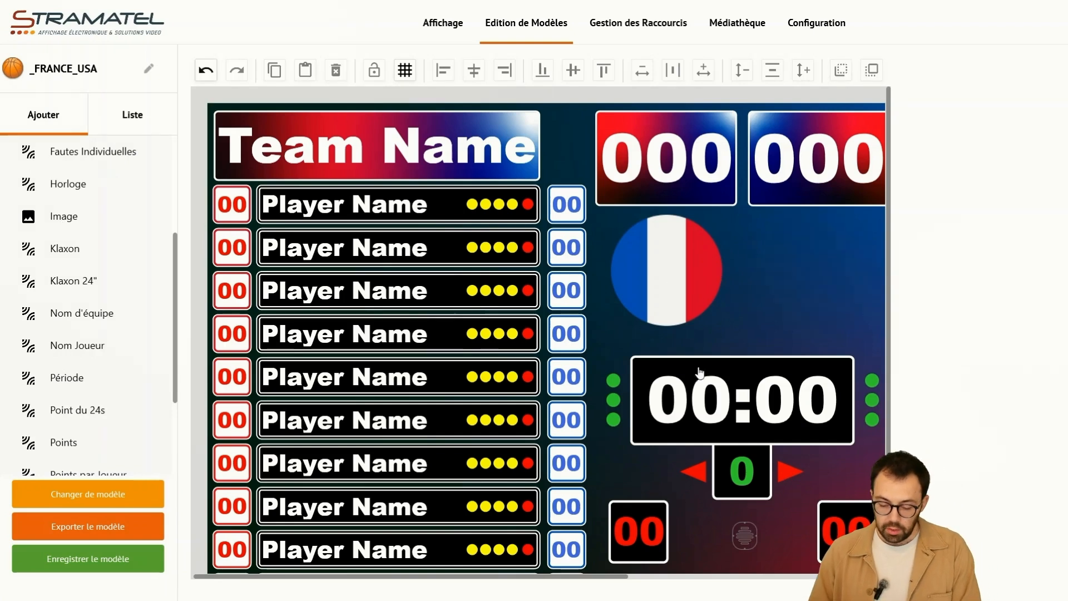
- Check the size and position of the French flag image and clear the selection
left_click_drag(618, 578, 712, 577)
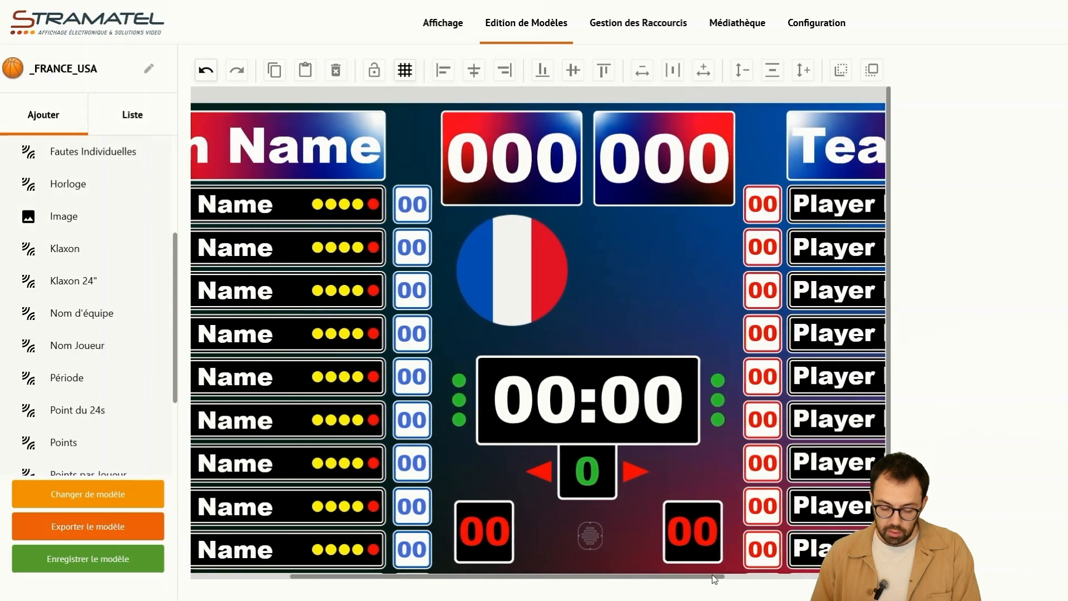
left_click(520, 244)
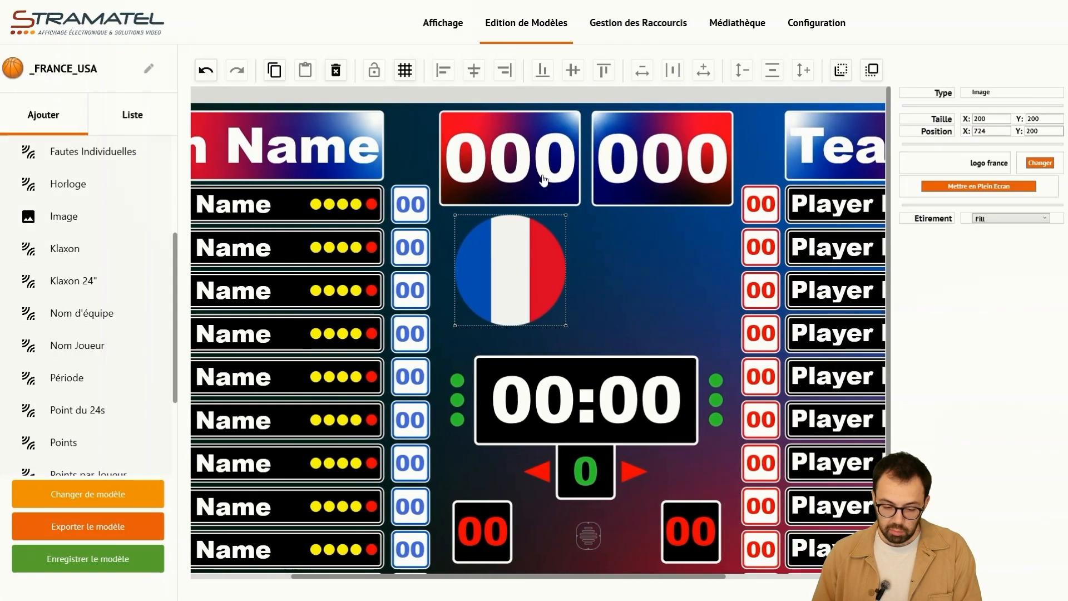
left_click(637, 261)
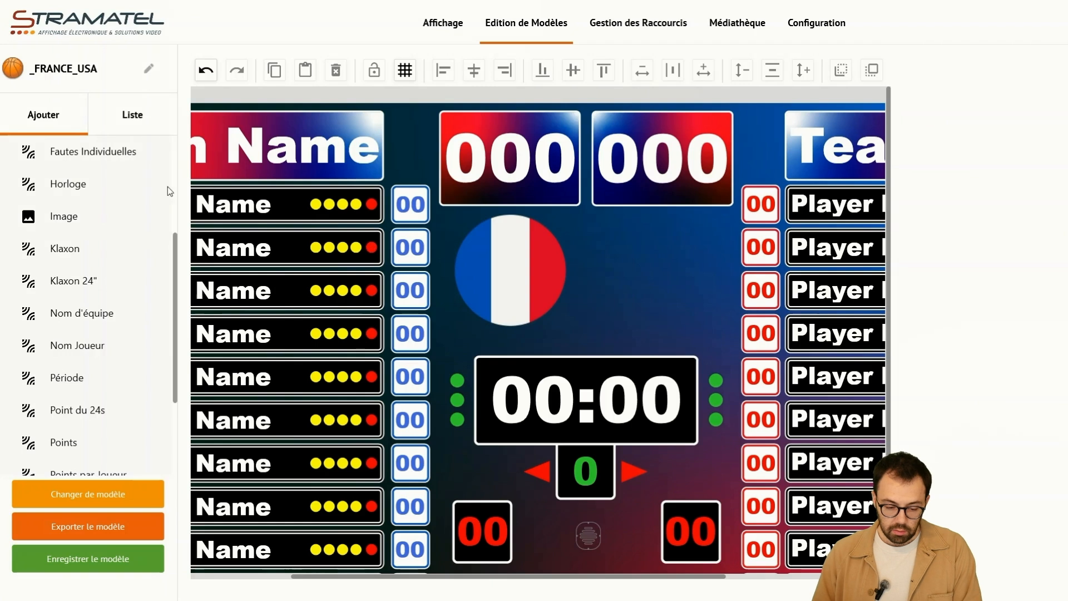
- Add an image element sized 200 by 200 beside the French flag, at about X 997, Y 199
left_click_drag(85, 214, 620, 232)
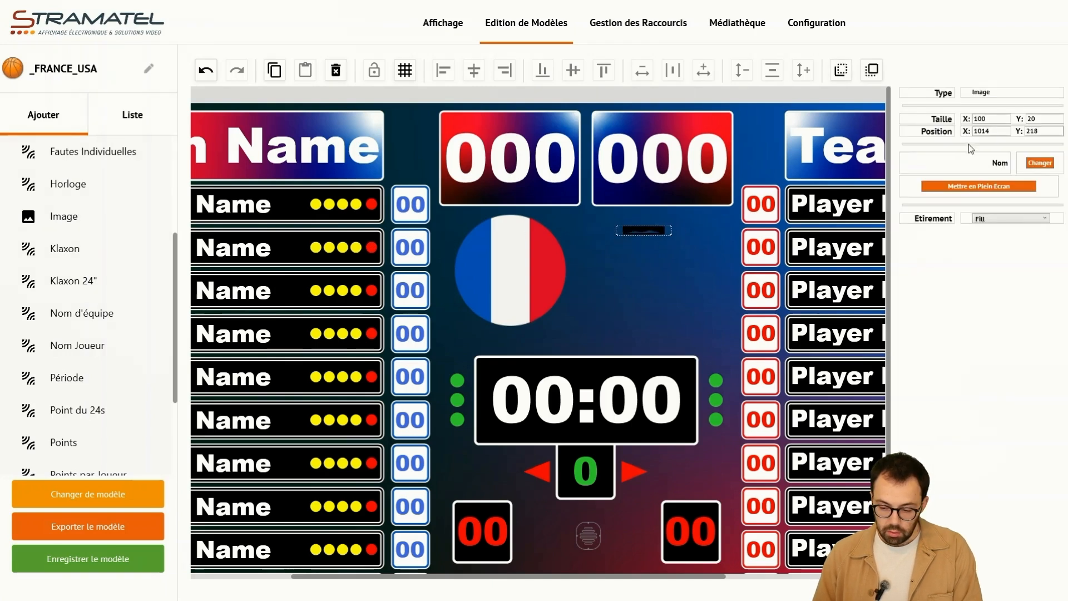
left_click_drag(990, 118, 958, 120)
type("200")
key("Tab")
type("200")
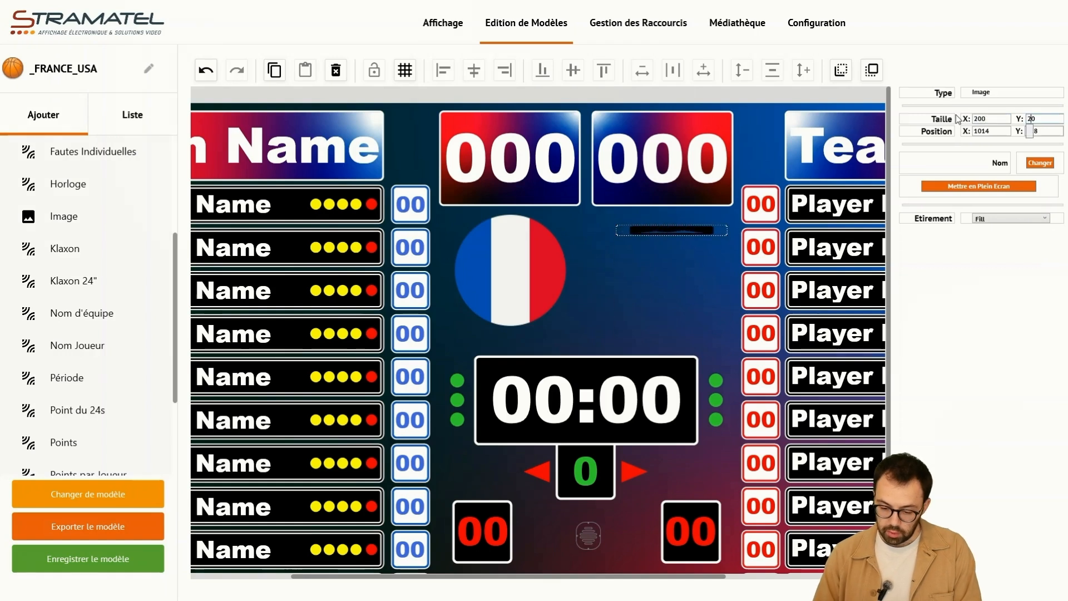
left_click_drag(685, 257, 676, 247)
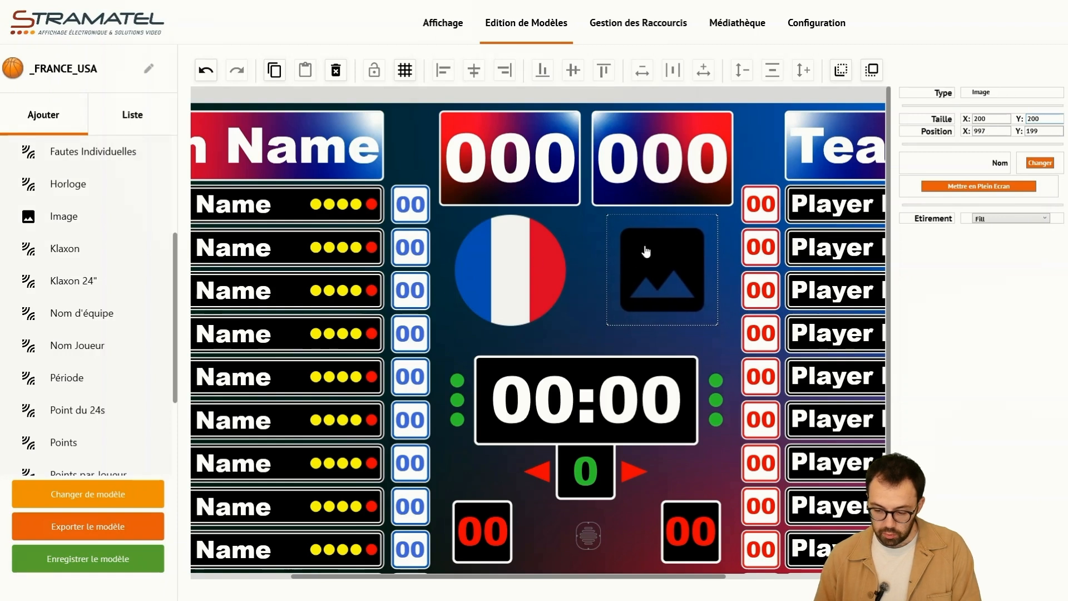
- Assign the logo USA picture from the media library to the new image element and clear the selection
left_click(1040, 166)
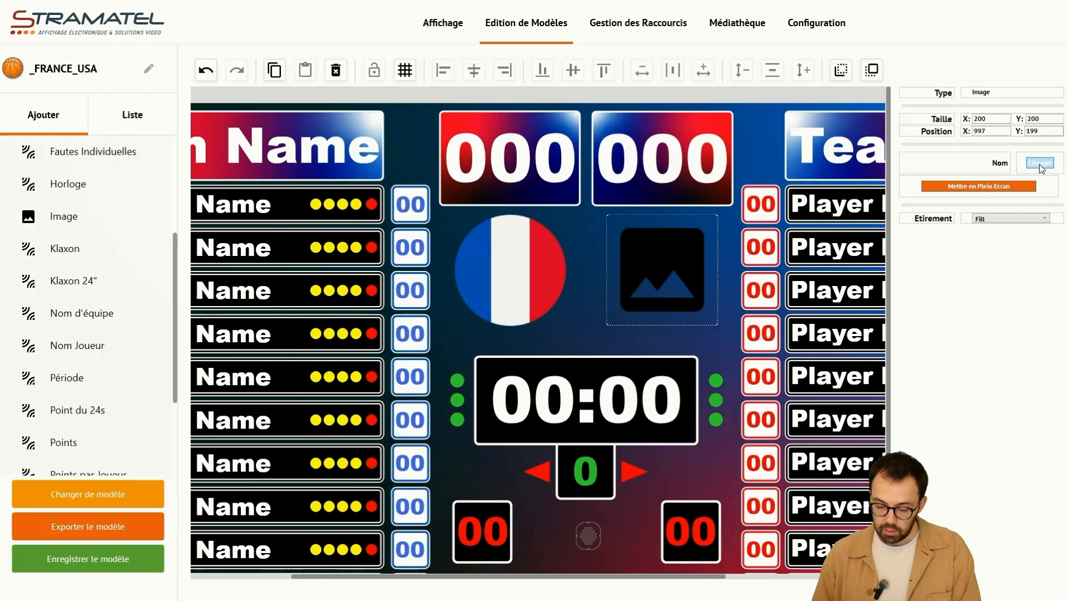
left_click(1040, 165)
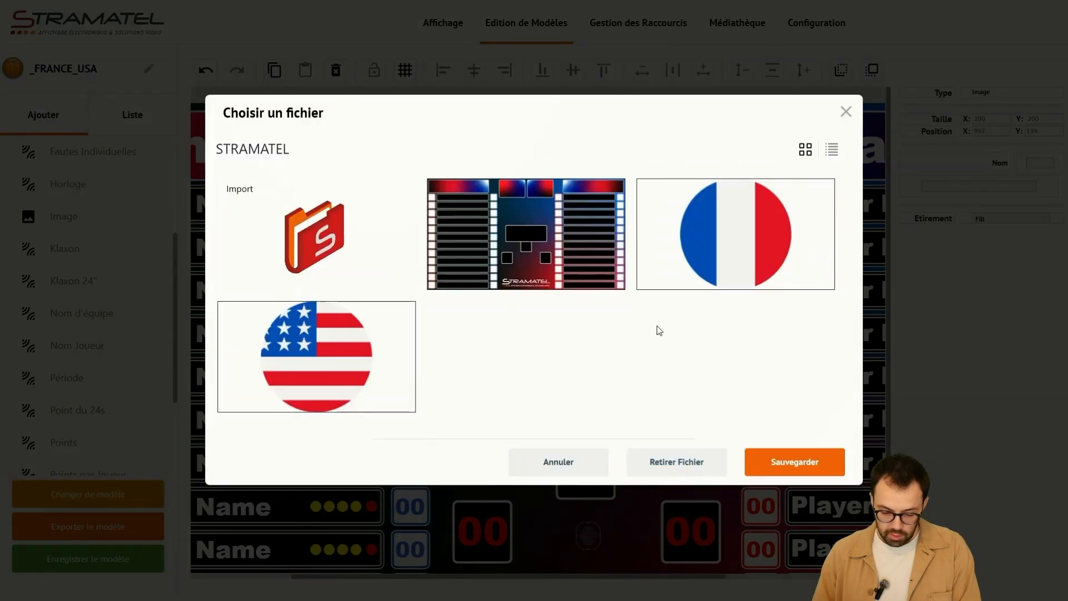
left_click(325, 362)
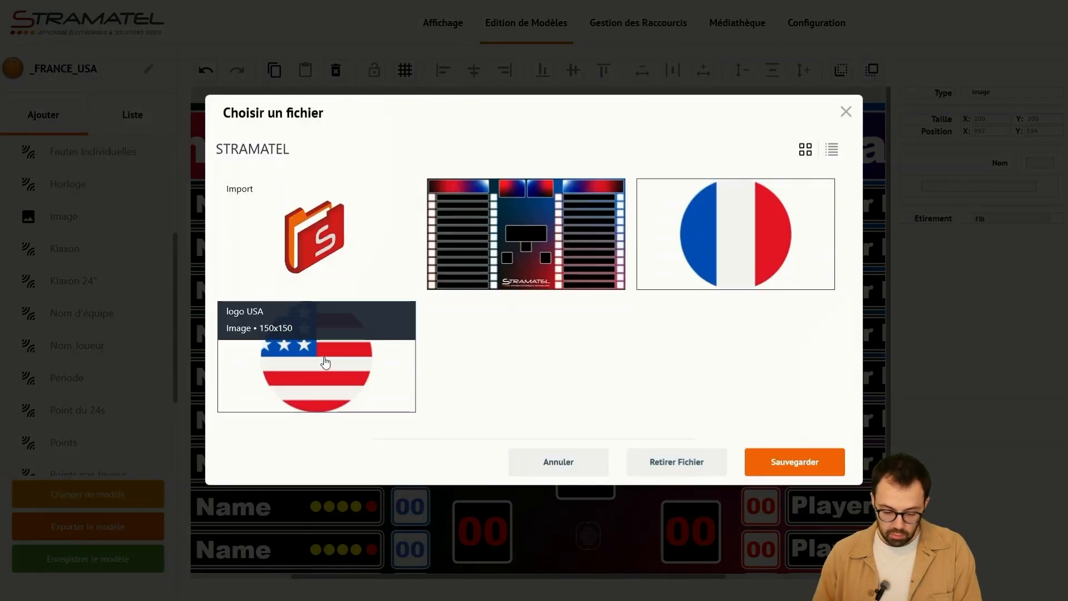
left_click(794, 462)
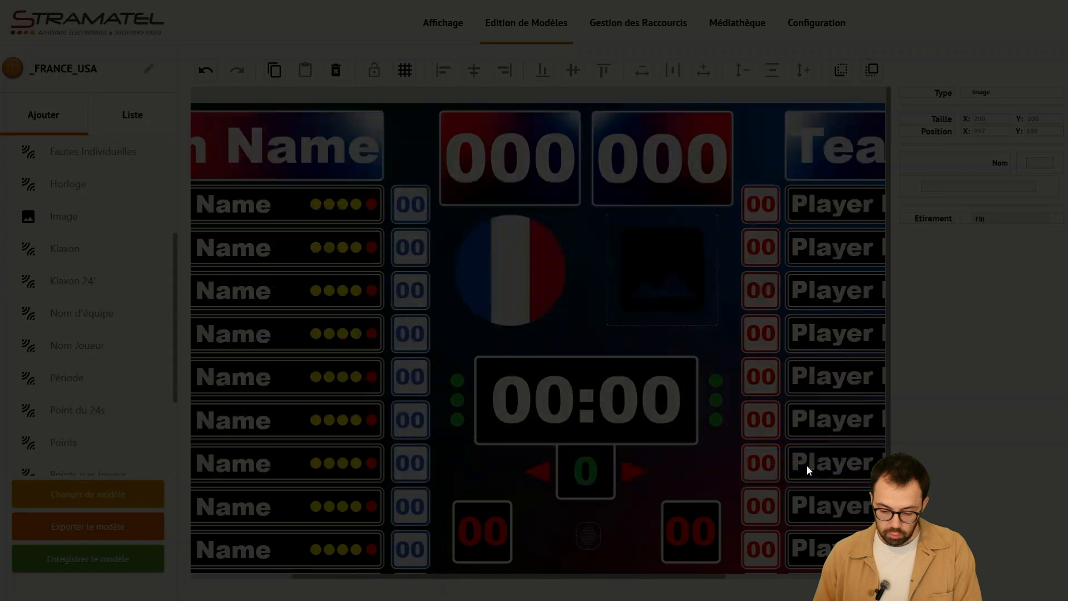
left_click(580, 252)
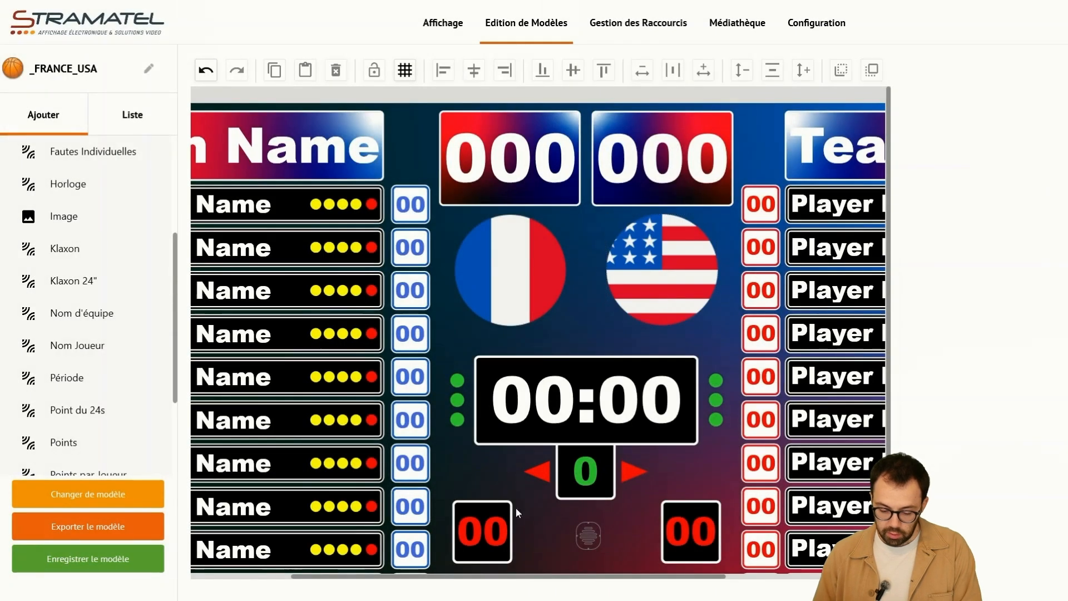
- Save the edited _FRANCE_USA model and dismiss the save message
scroll(475, 582, "right", 1)
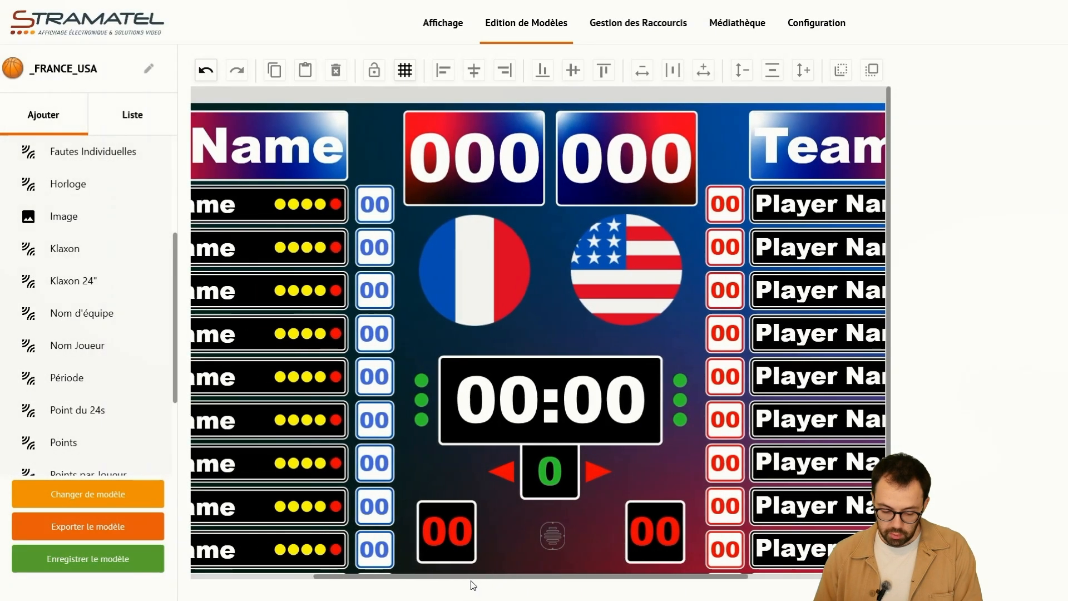
scroll(661, 290, "left", 3)
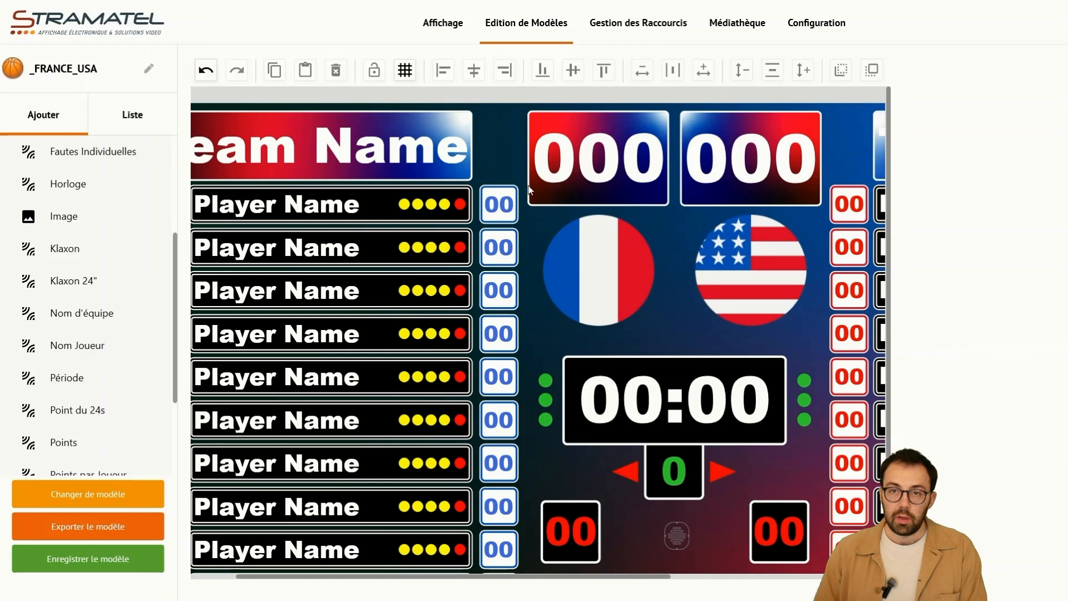
left_click(121, 554)
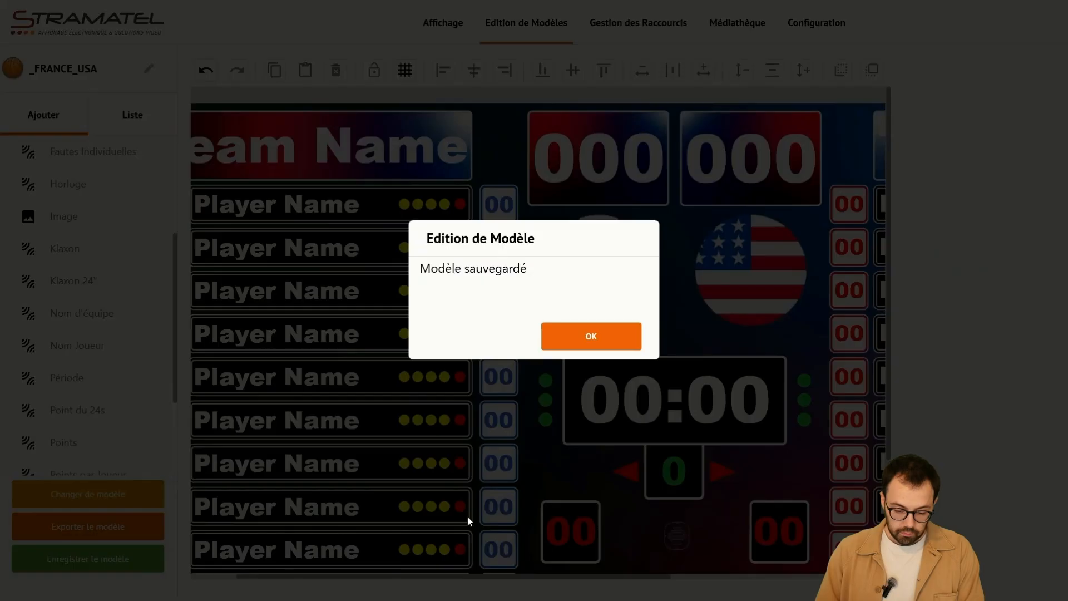
left_click(592, 338)
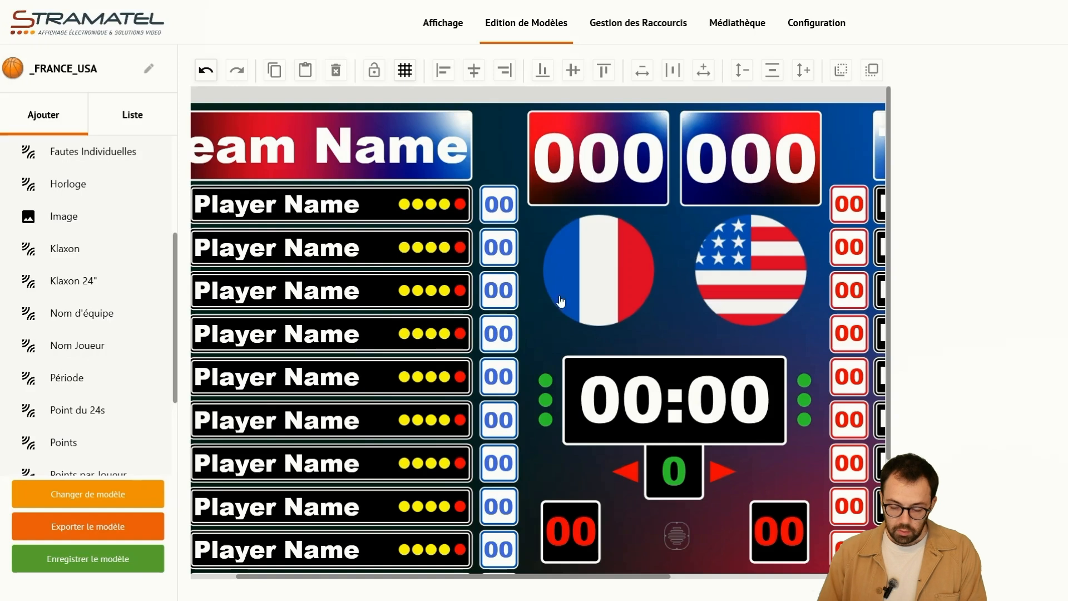
- Switch to the display page and start showing the _FRANCE_USA model on the HD video screen
left_click(444, 26)
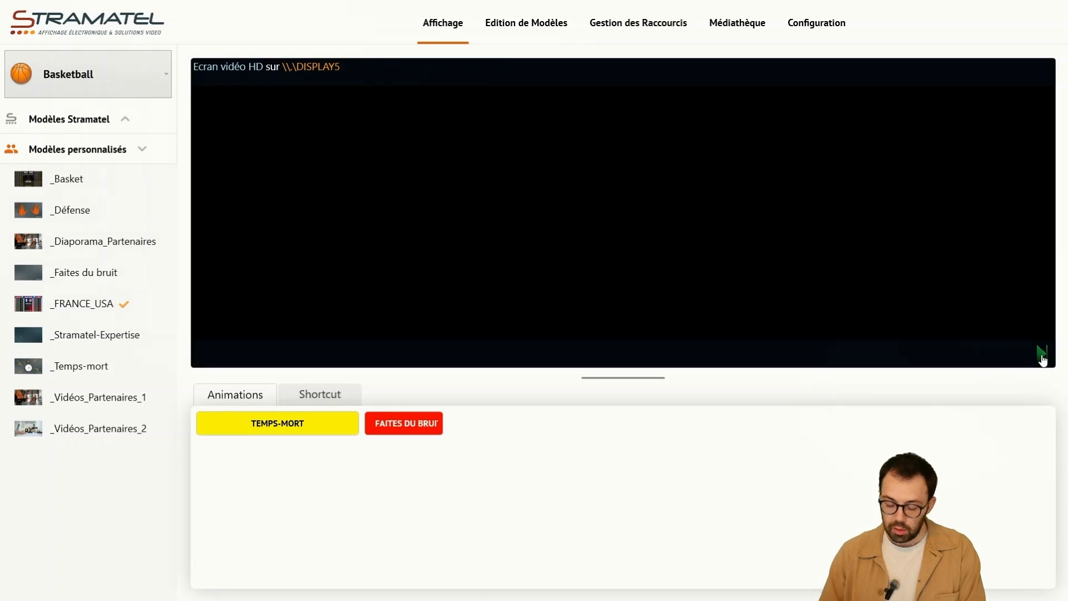
left_click(1041, 356)
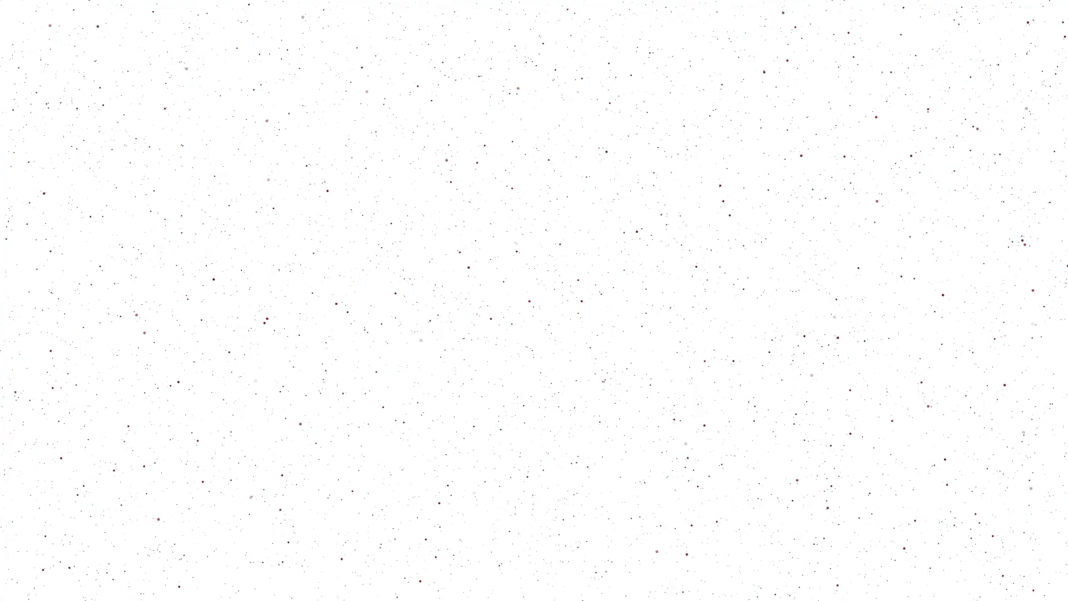